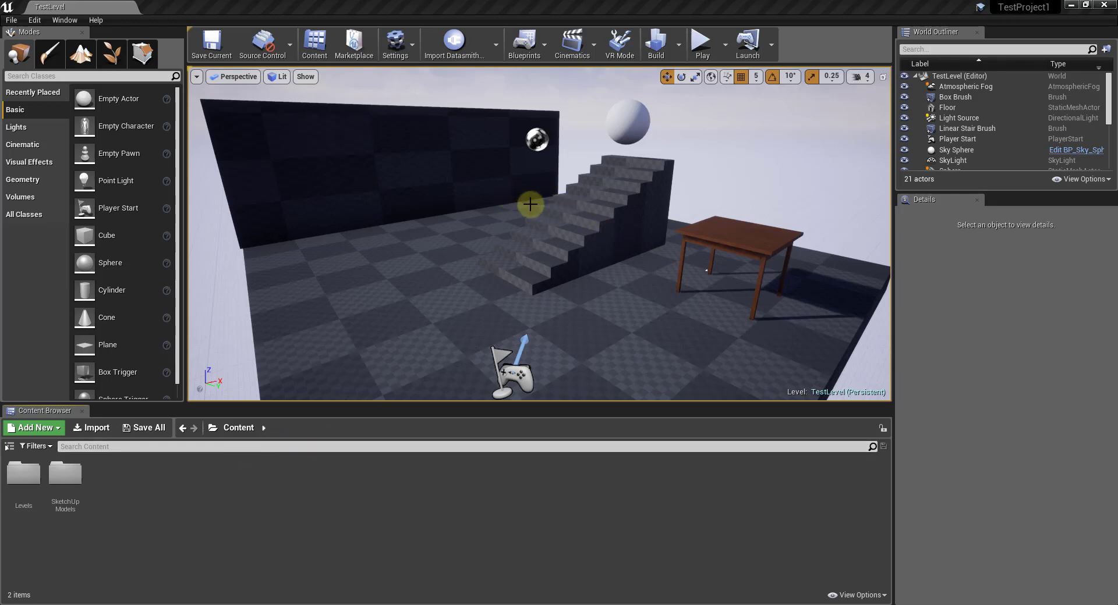
Create a new level from the Default template
left_click(11, 20)
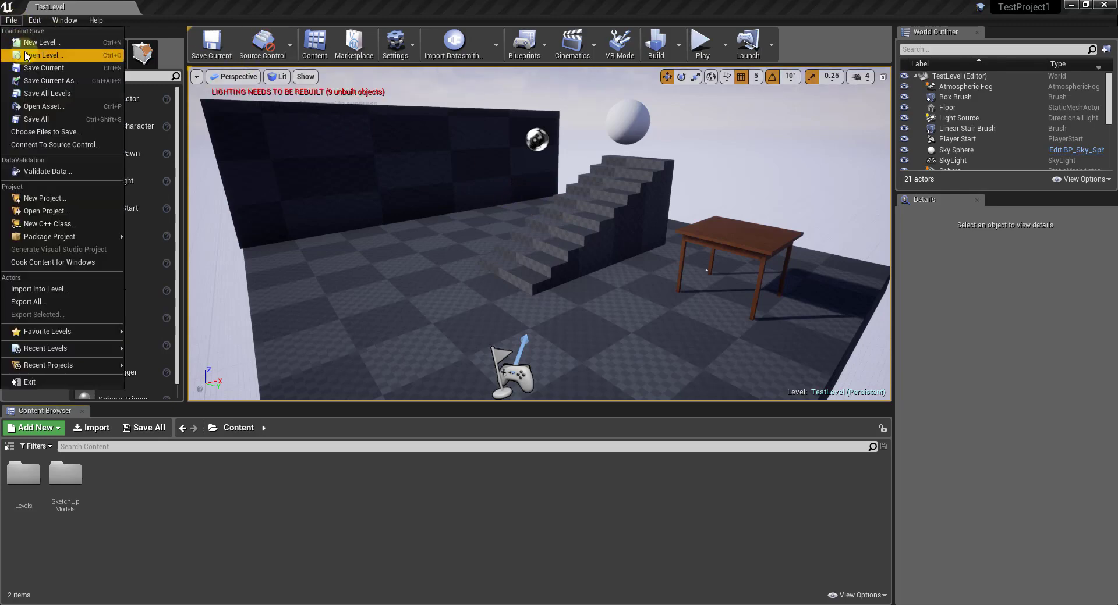
left_click(41, 43)
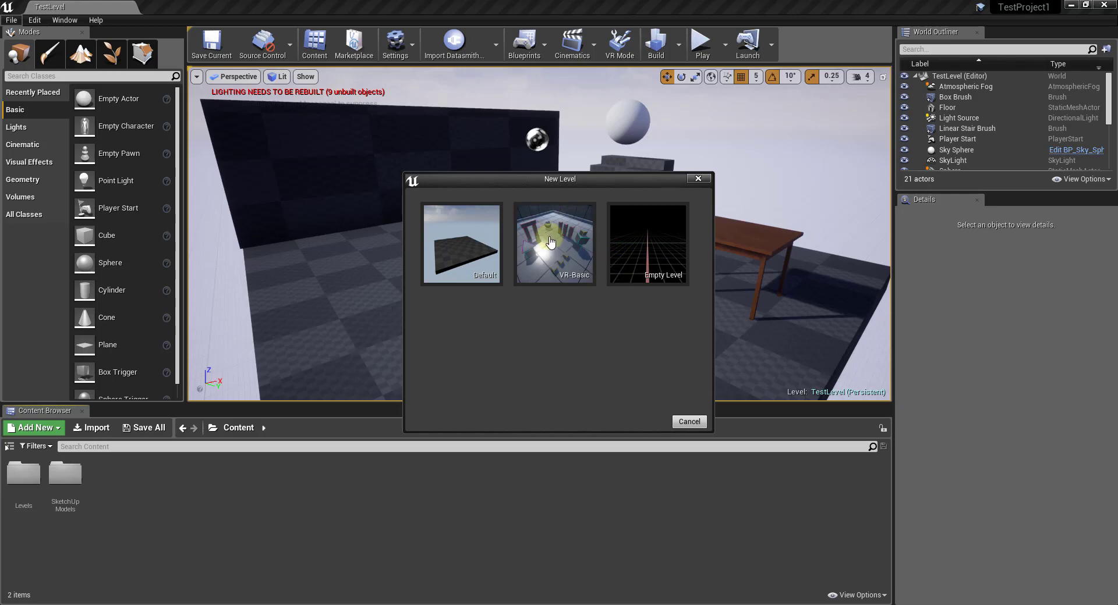
left_click(459, 249)
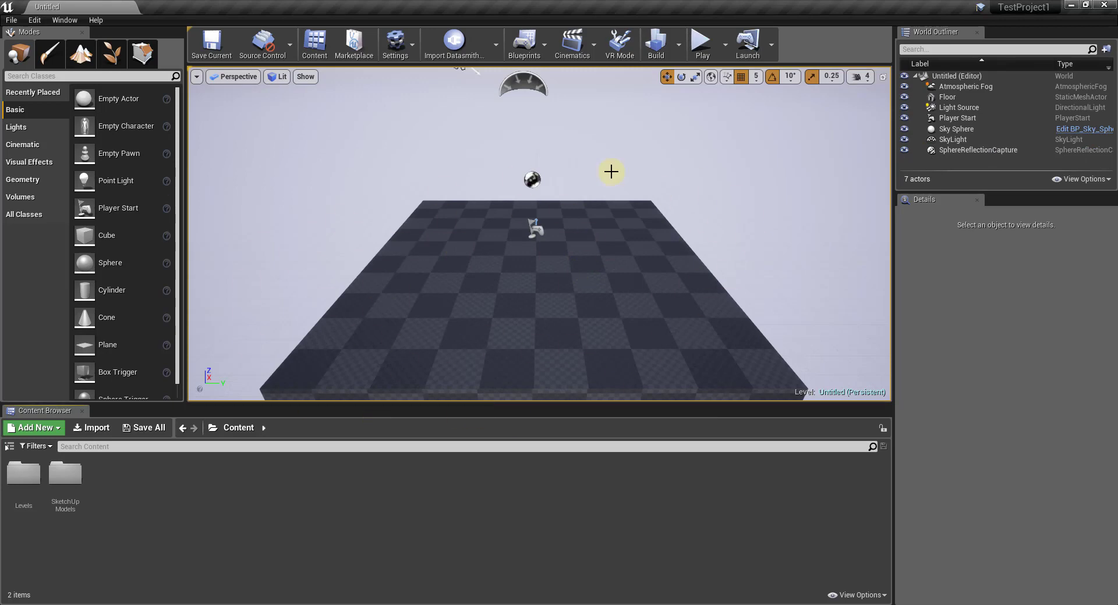
Place an additive Box geometry brush on the near part of the floor, beside the player start
mouse_move(583, 255)
right_mouse_down()
mouse_move(577, 267)
mouse_move(594, 275)
mouse_move(575, 263)
right_mouse_up()
key("w")
key("s")
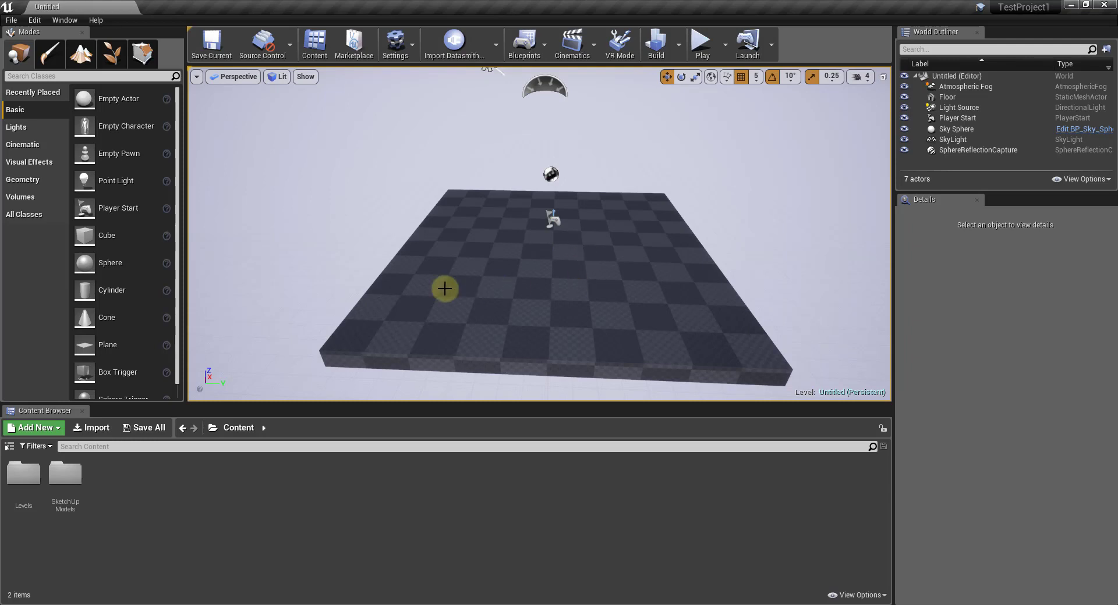
left_click(24, 180)
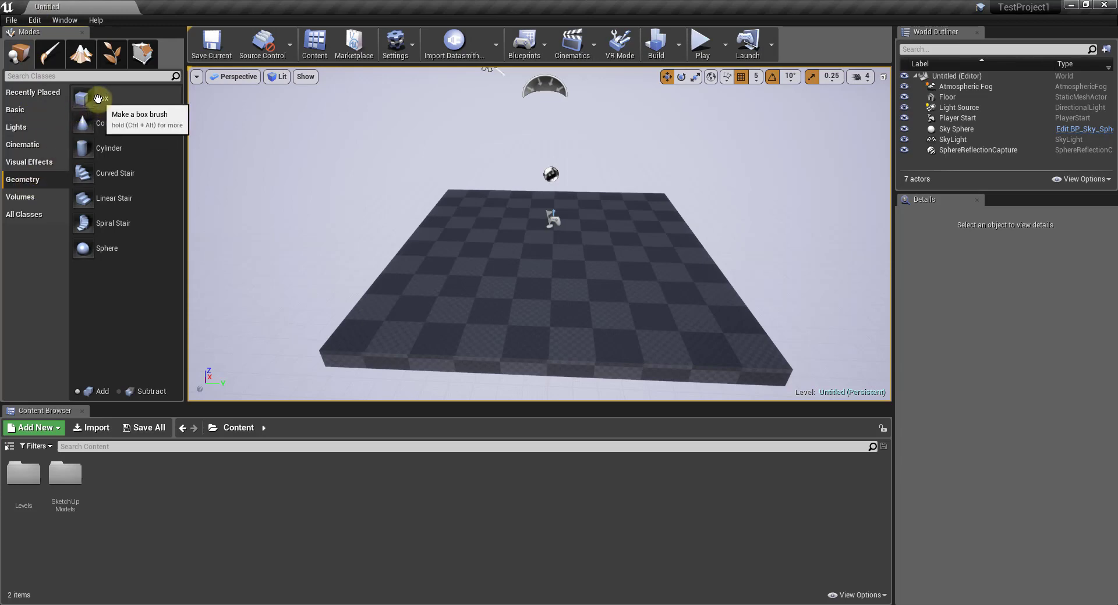
mouse_move(98, 98)
left_mouse_down()
mouse_move(391, 182)
mouse_move(499, 257)
mouse_move(489, 273)
mouse_move(474, 271)
mouse_move(497, 275)
left_mouse_up()
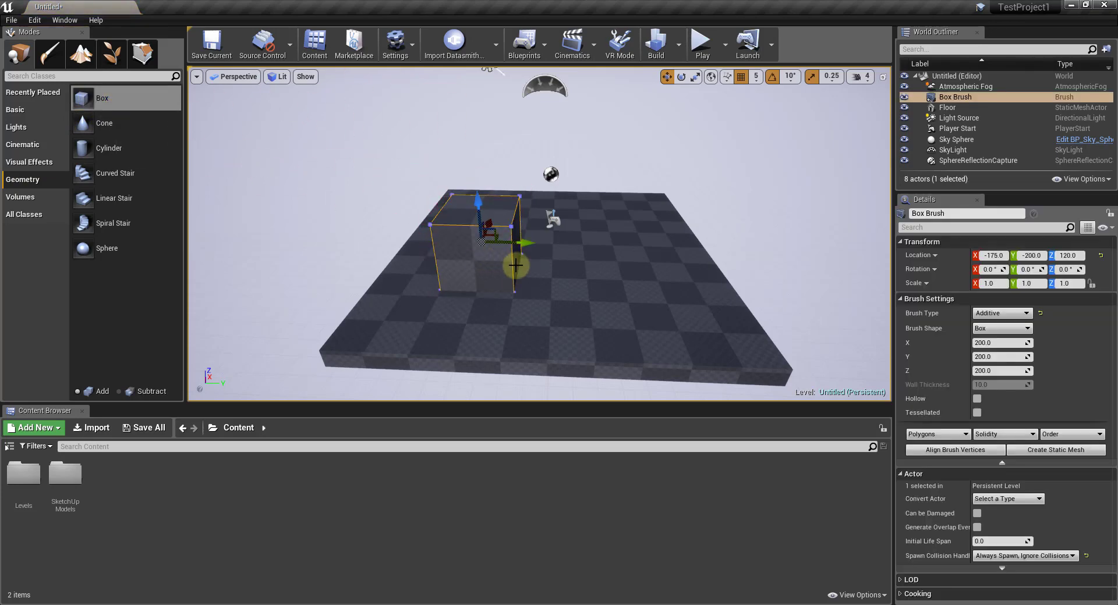
scroll(517, 265, "up", 3)
scroll(546, 262, "down", 4)
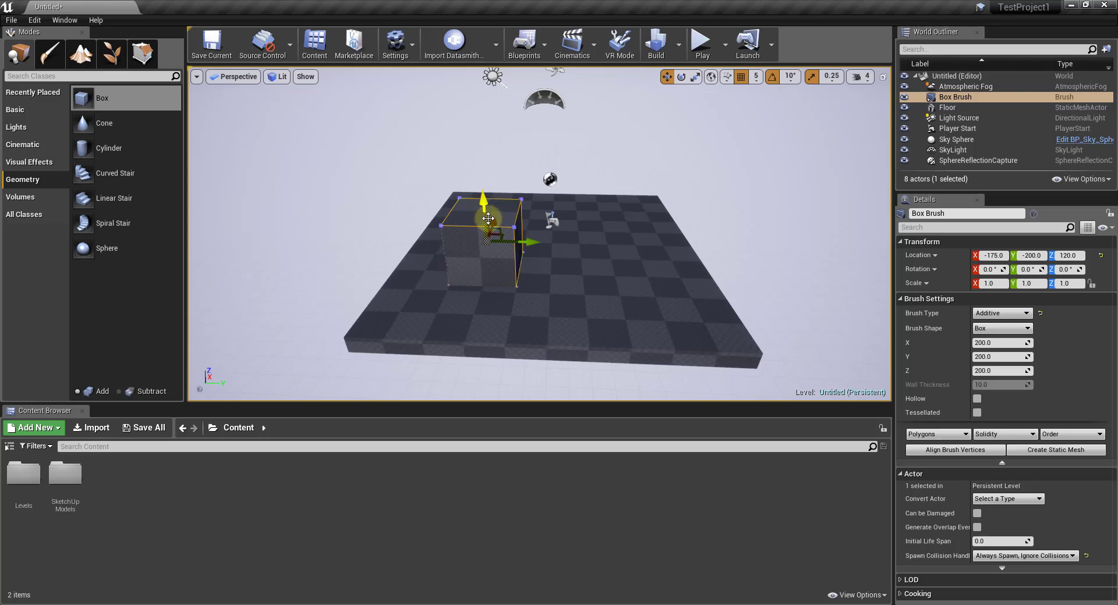
Delete the default Floor mesh from the level, keeping the box brush
left_click(465, 258)
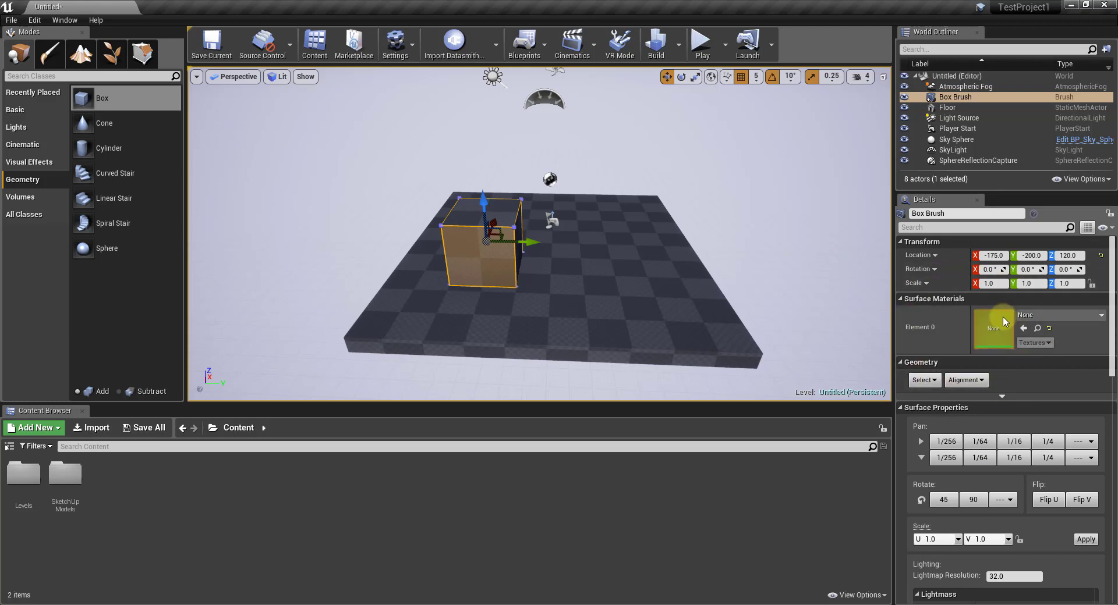
scroll(994, 357, "down", 6)
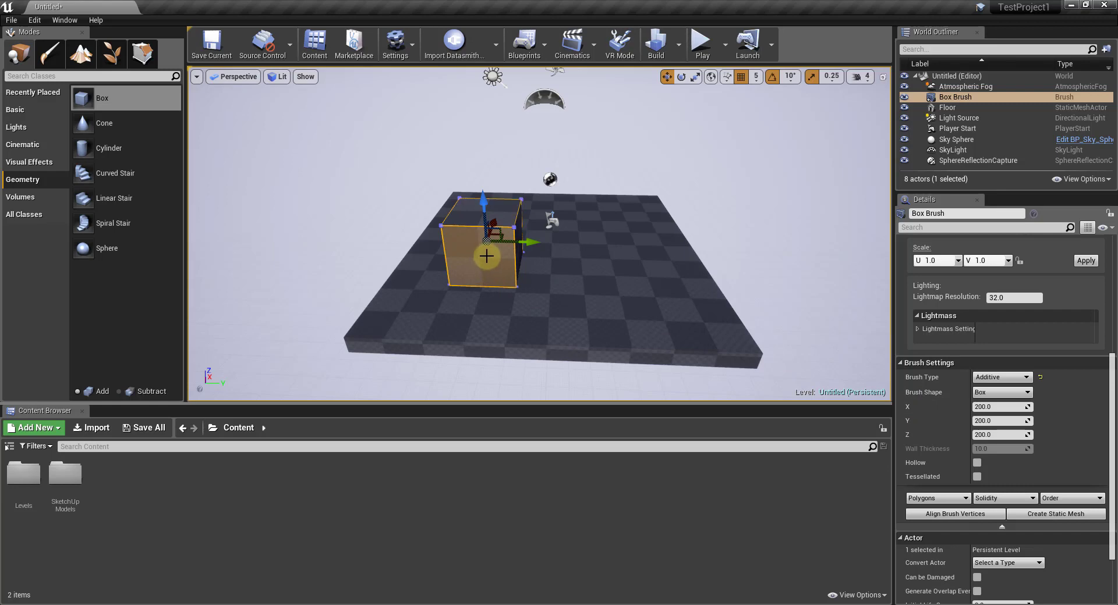
left_click(623, 308)
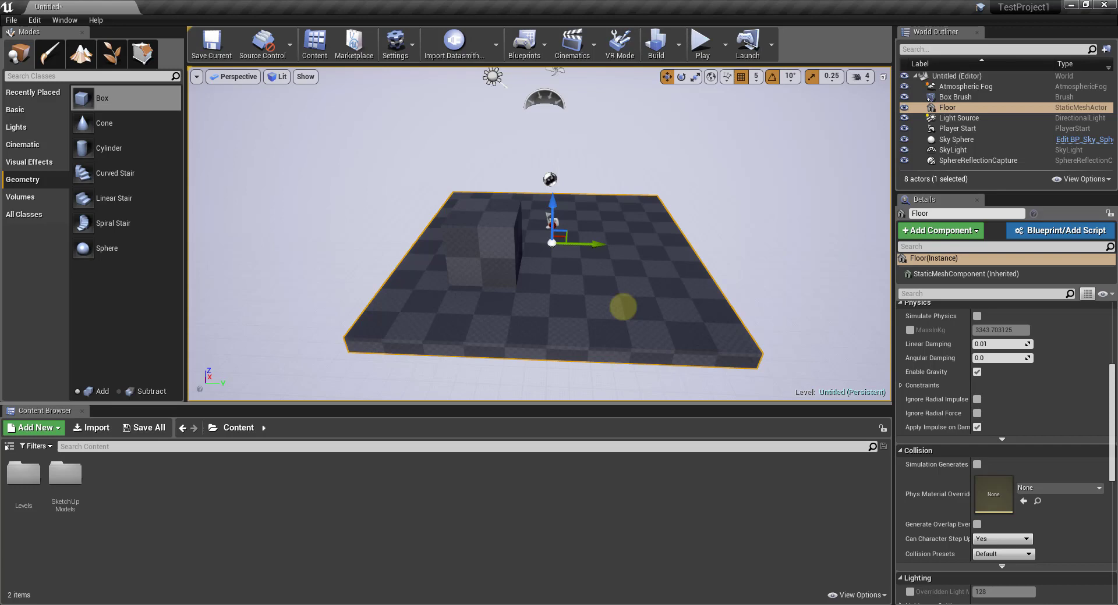
key("Delete")
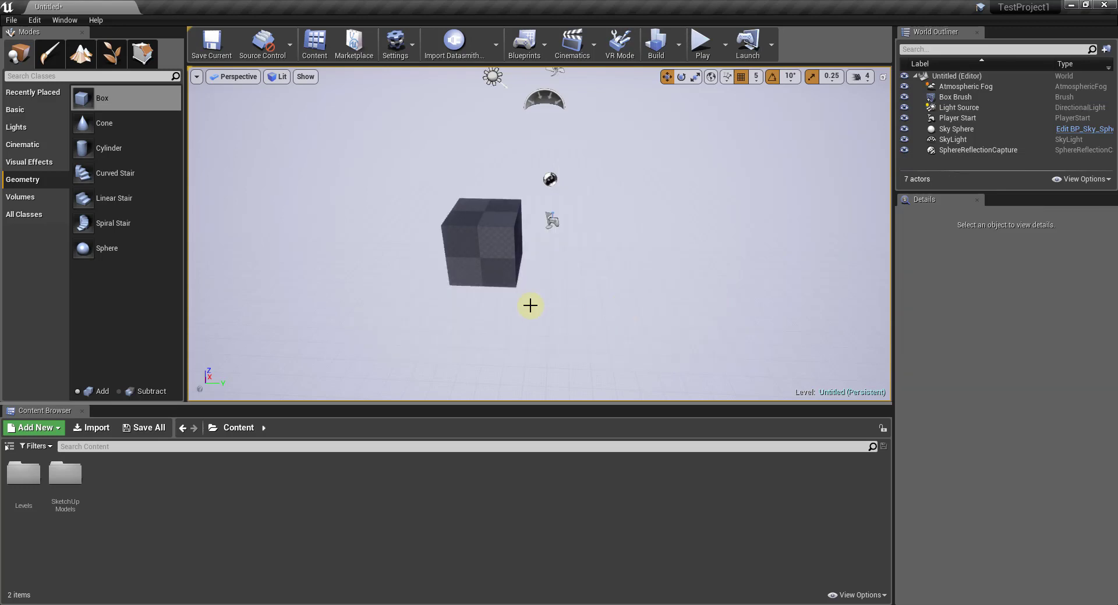
Set the box brush's X and Y sizes to 1000 each
left_click(486, 242)
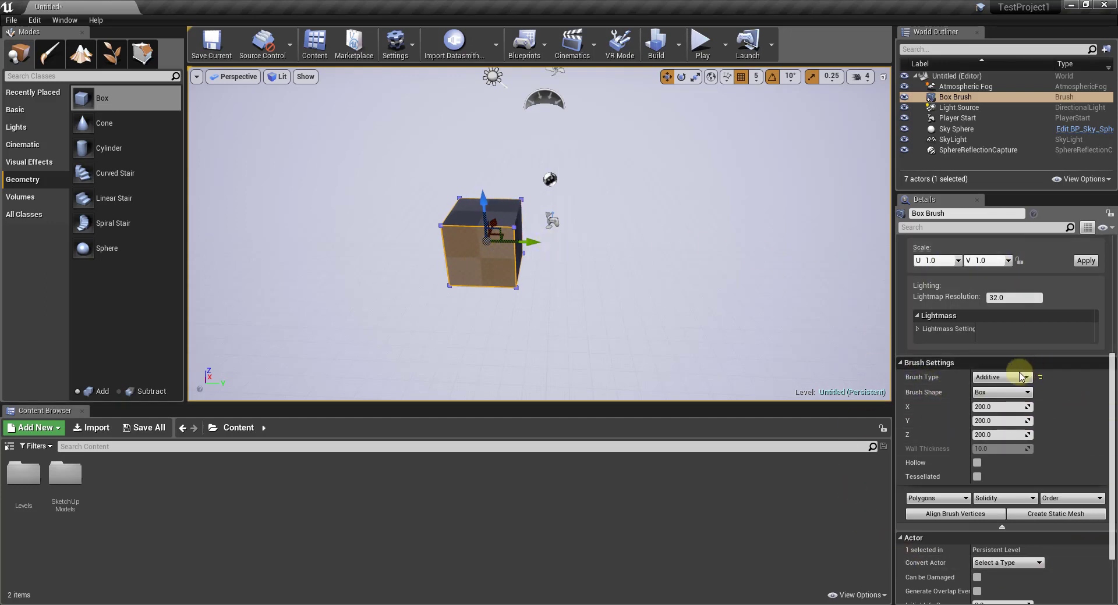
left_click(1004, 407)
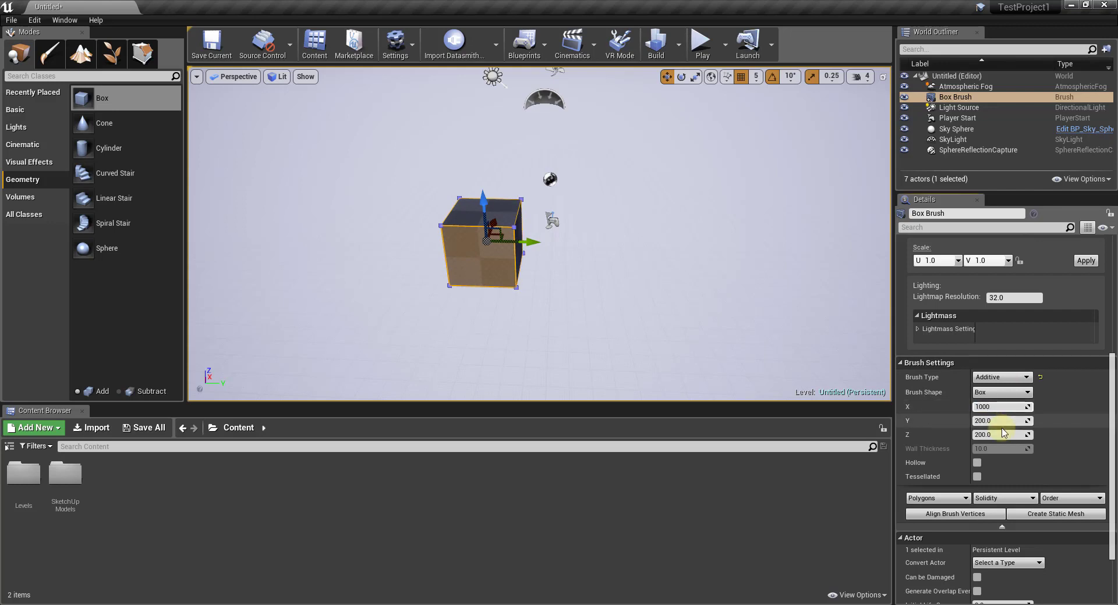
key("Tab")
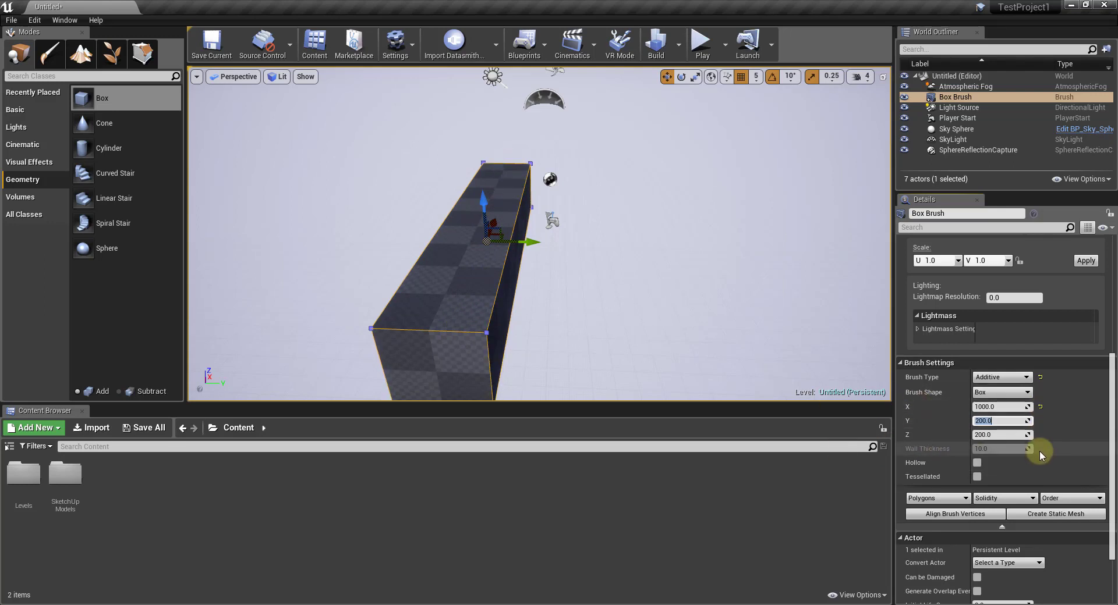
type("1000")
key("Tab")
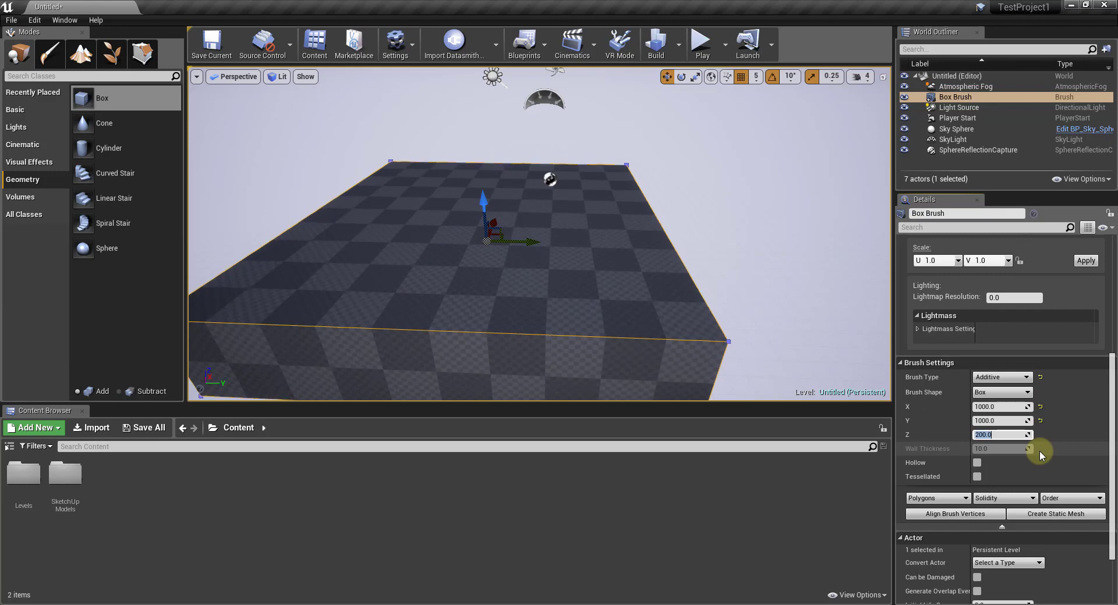
Set the box brush's Z size to 10 to flatten it into a floor slab
scroll(743, 314, "down", 5)
scroll(542, 315, "up", 2)
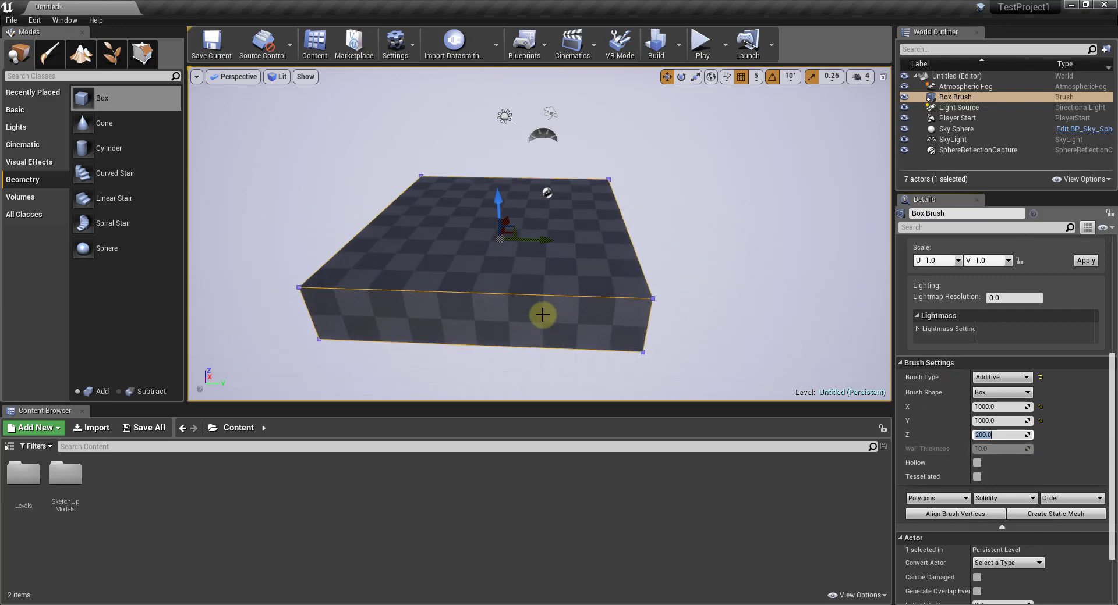
right_click(534, 319)
left_click(758, 241)
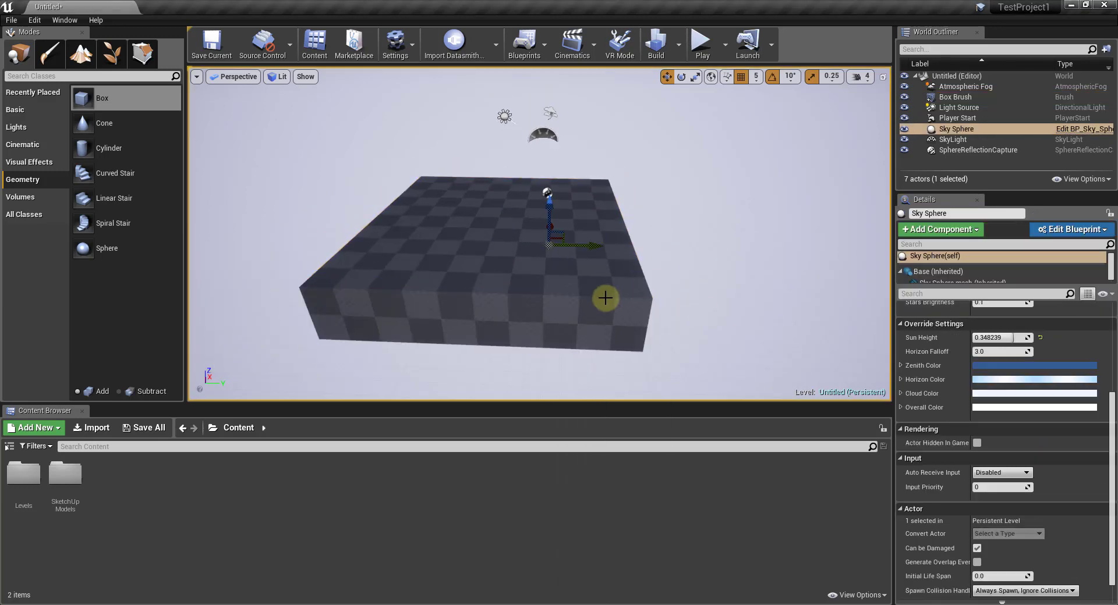
middle_click_drag(611, 280, 467, 466)
left_click(610, 280)
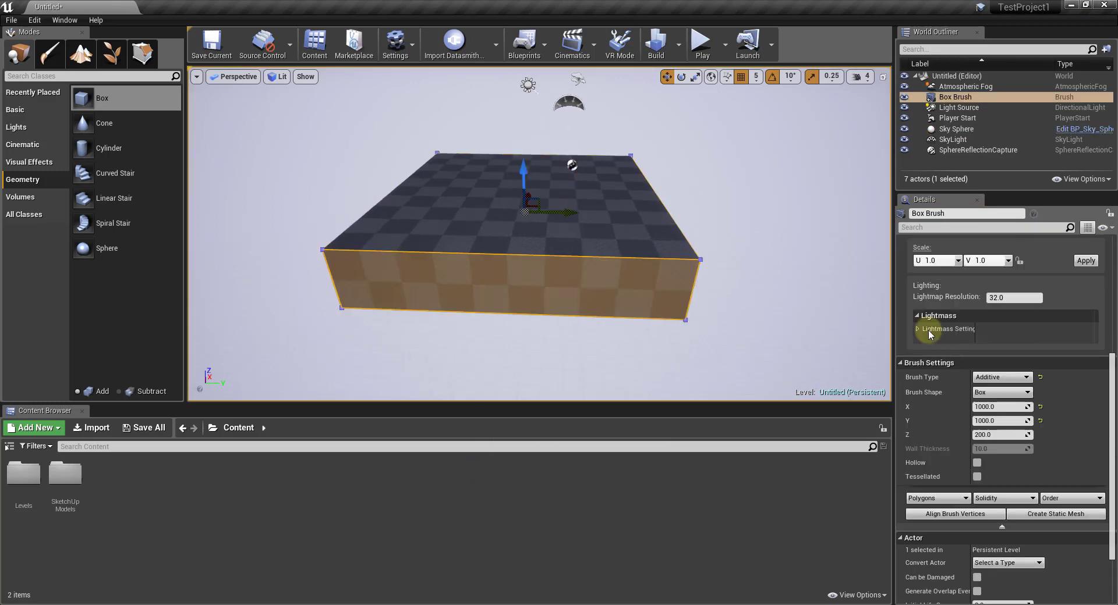
left_click(997, 435)
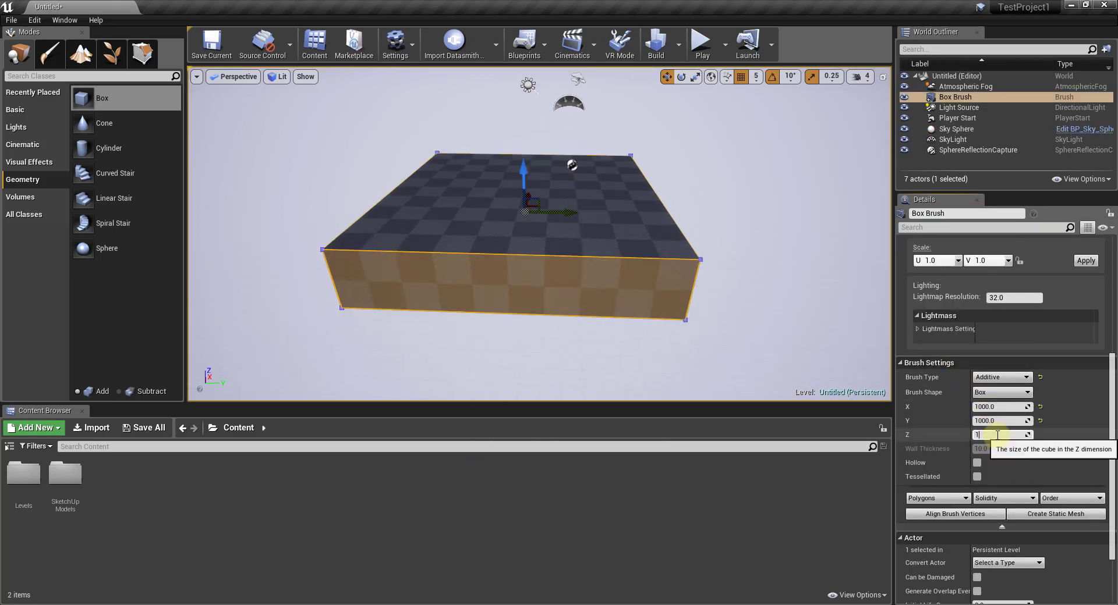
type("10")
key("Tab")
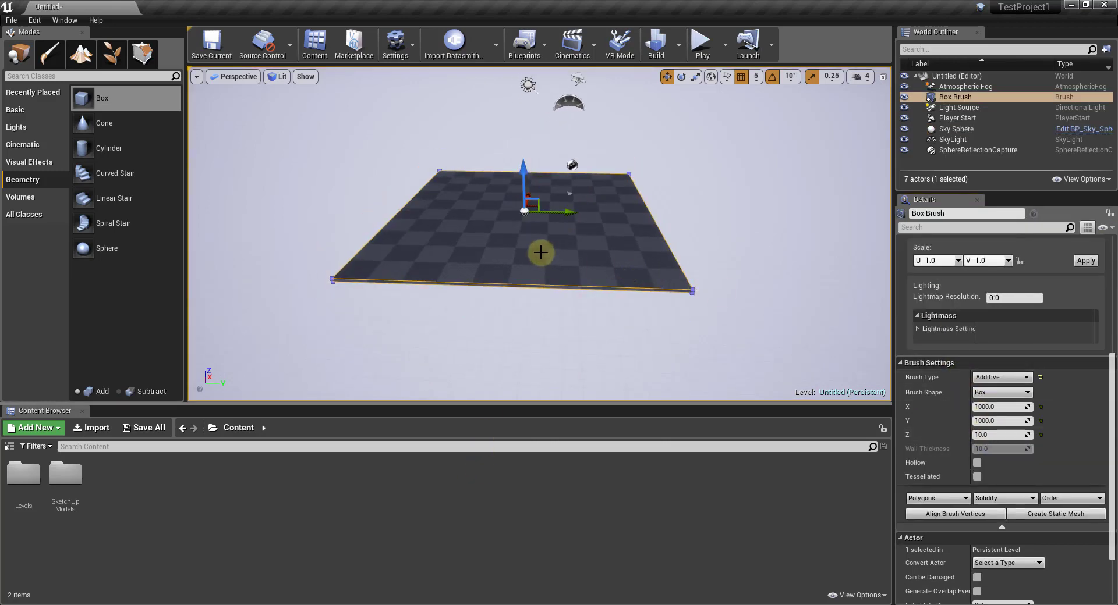
Lower the floor slab and shift it along Y to about 5, beneath the player start
left_click_drag(525, 176, 525, 205)
mouse_move(553, 238)
left_mouse_down()
mouse_move(623, 237)
mouse_move(612, 244)
left_mouse_up()
mouse_move(804, 281)
left_mouse_down()
mouse_move(776, 256)
mouse_move(781, 275)
mouse_move(868, 341)
mouse_move(879, 370)
mouse_move(778, 267)
left_mouse_up()
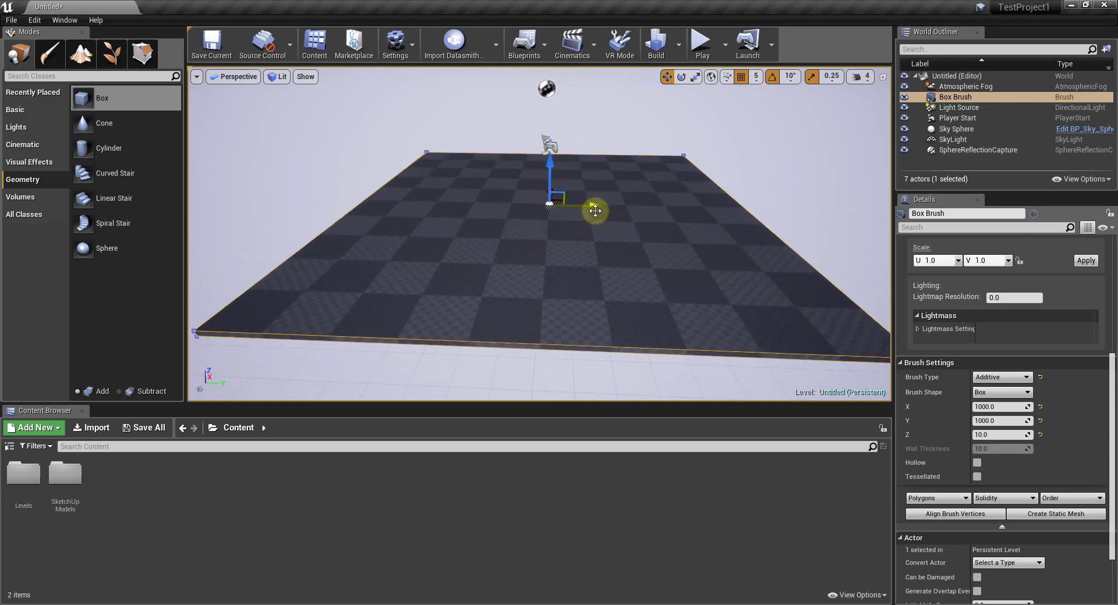
Duplicate the floor slab straight upward, placing the copy at a Z location of about 145
scroll(576, 204, "down", 3)
scroll(529, 200, "up", 2)
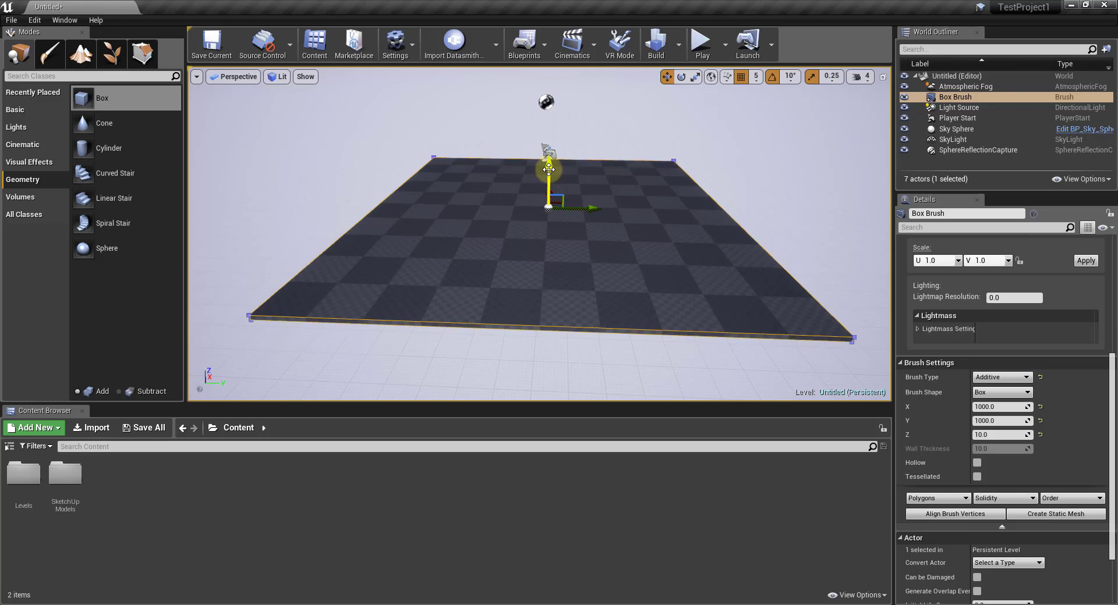
left_click(814, 229)
left_click(575, 227)
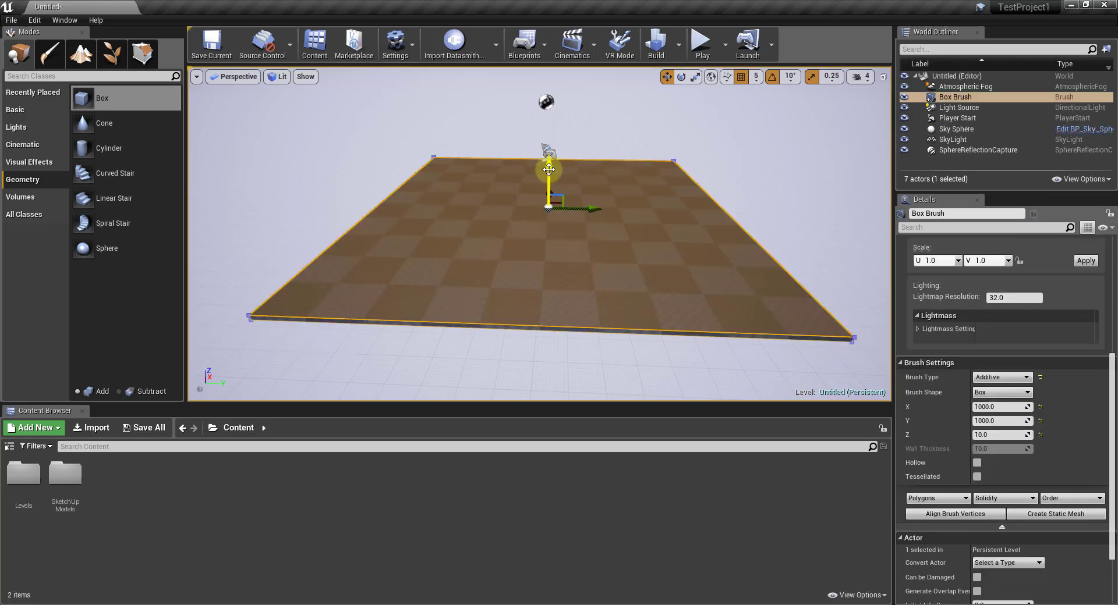
left_click_drag(549, 175, 558, 119, "alt")
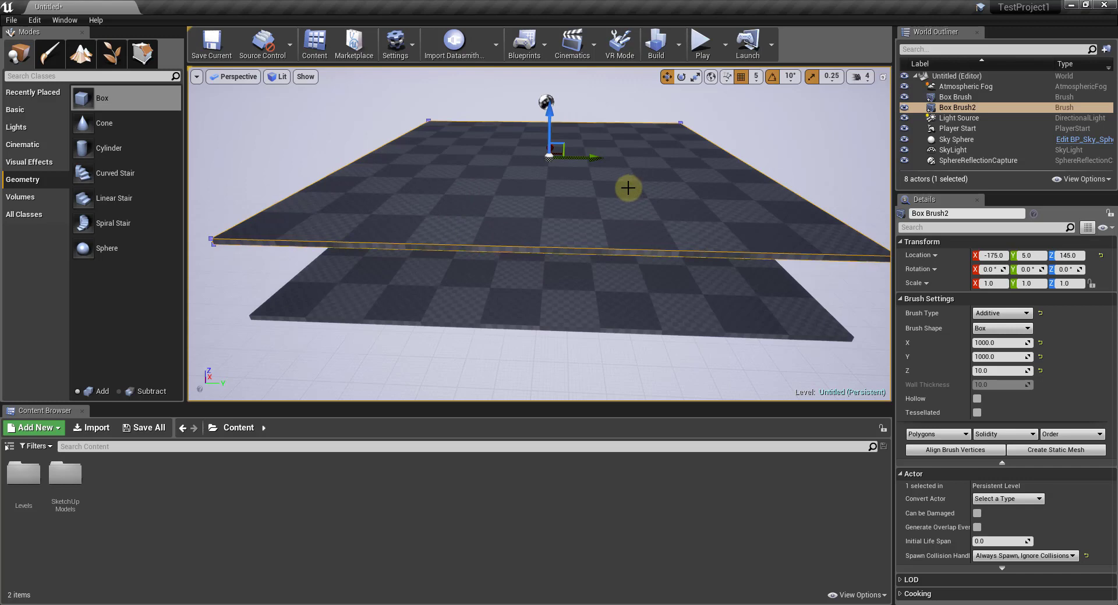
Duplicate the sphere reflection capture along Y to about 230, and delete the copy
left_click(545, 101)
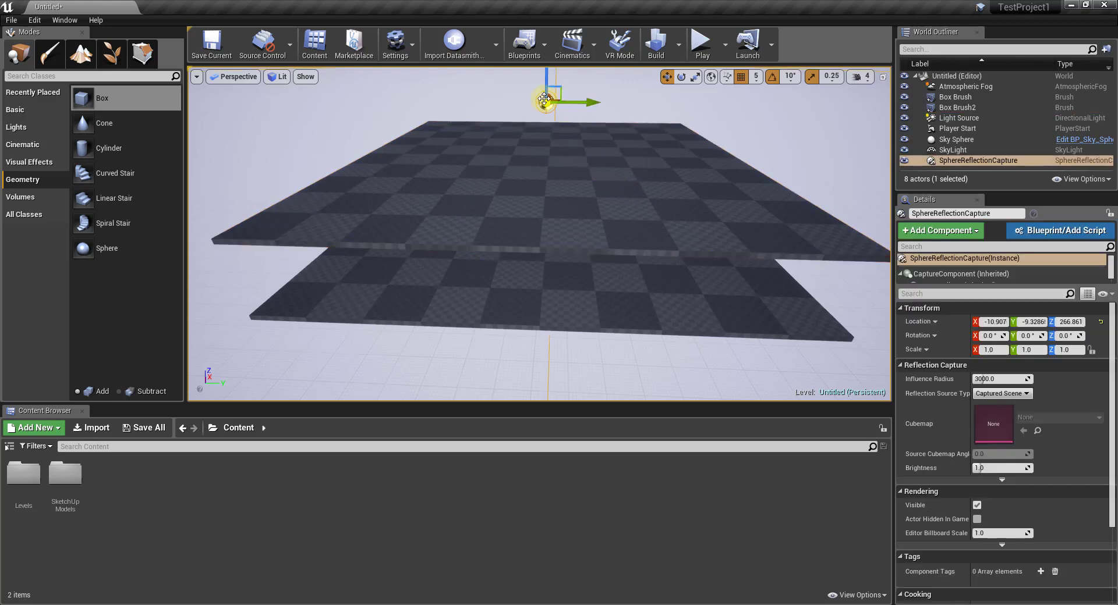
left_click_drag(579, 99, 660, 108, "alt")
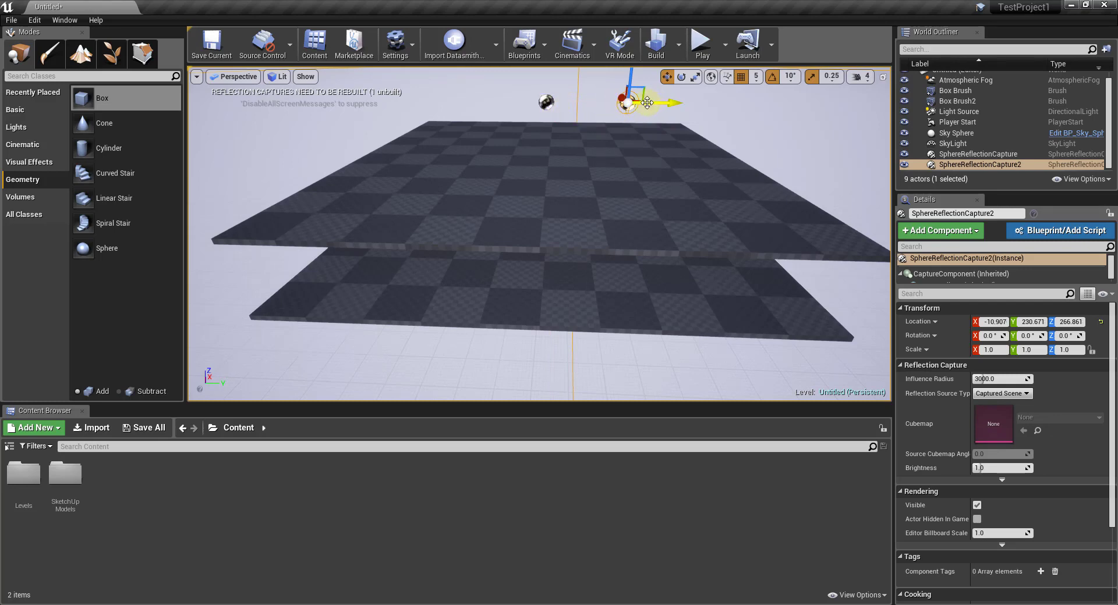
key("Delete")
Resize the upper slab copy into a wall by setting its Y size to 10 and Z size to 200
left_click(635, 162)
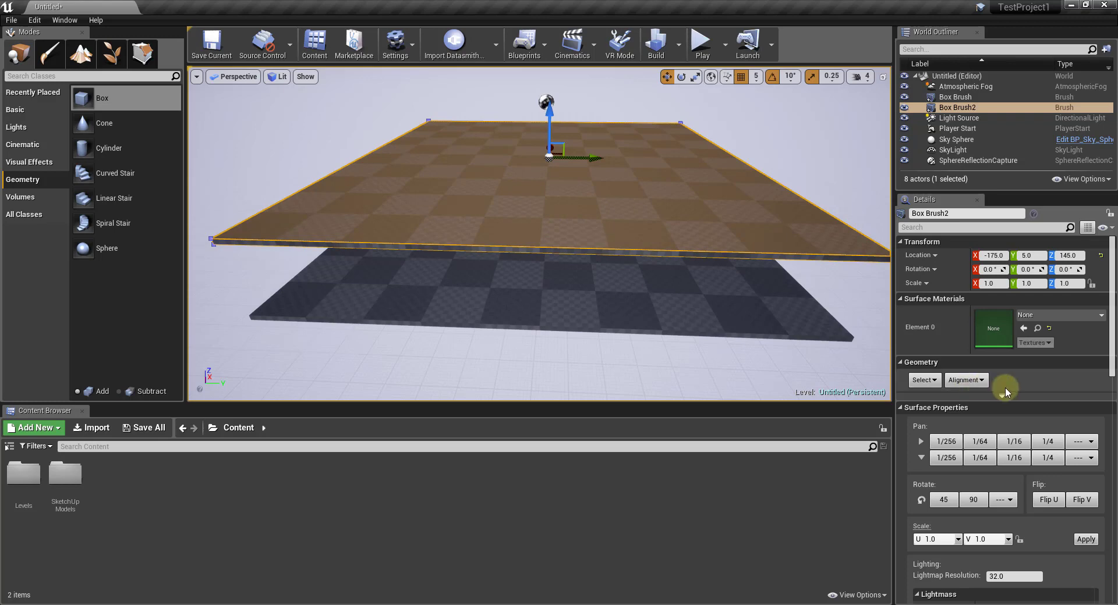
left_click(902, 408)
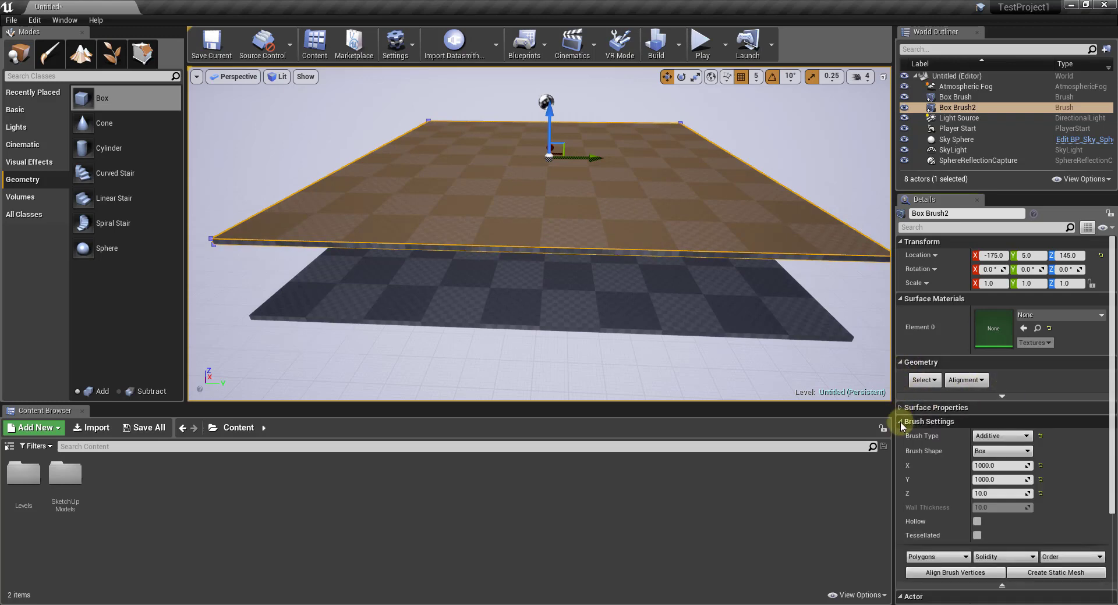
scroll(960, 432, "down", 3)
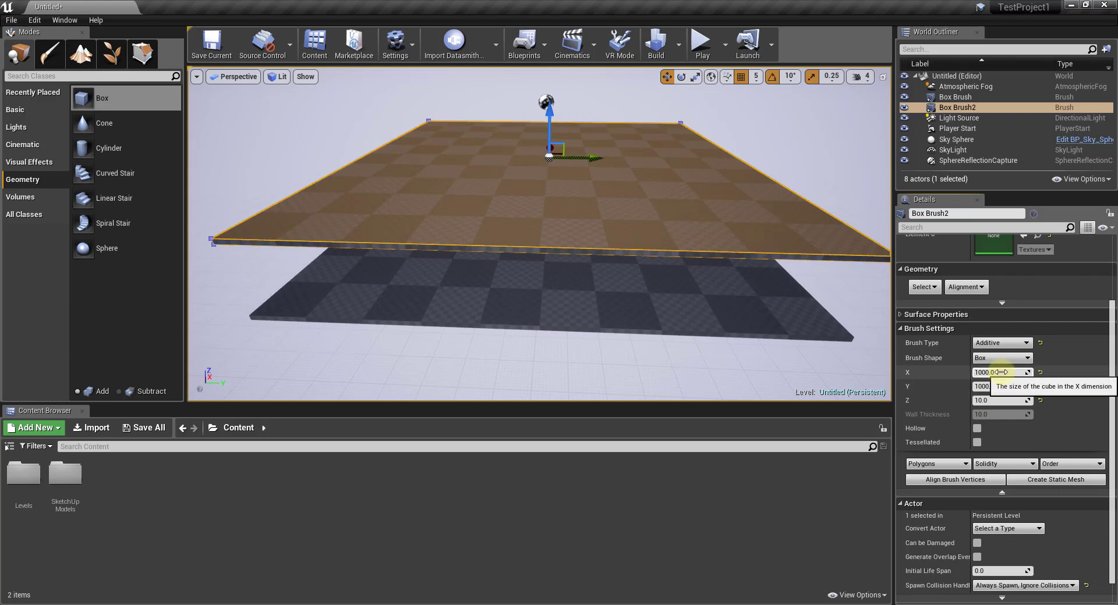
left_click(1001, 386)
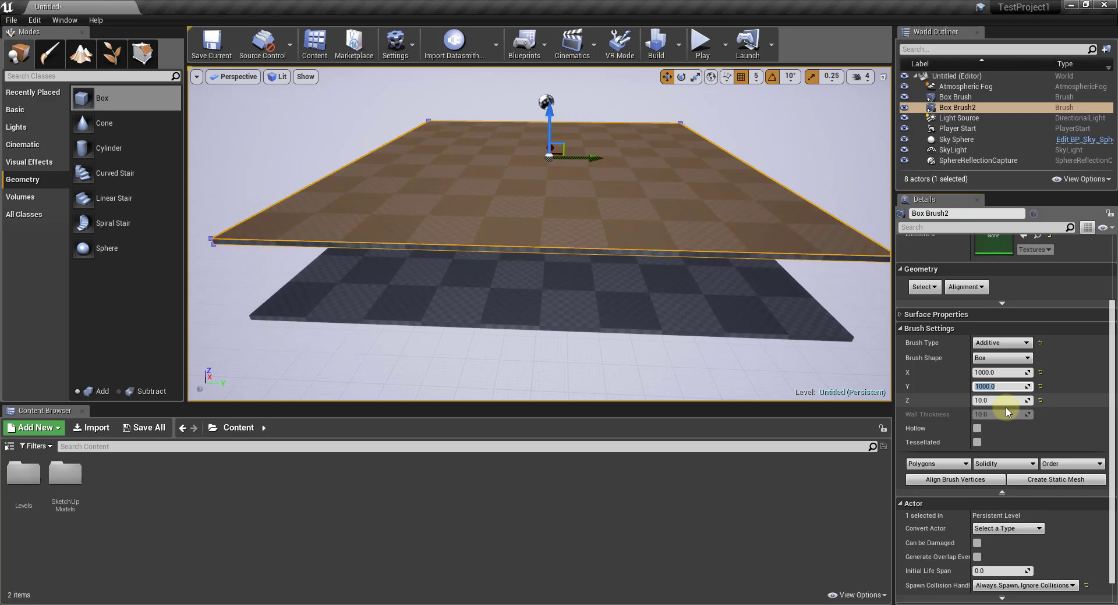
key("Tab")
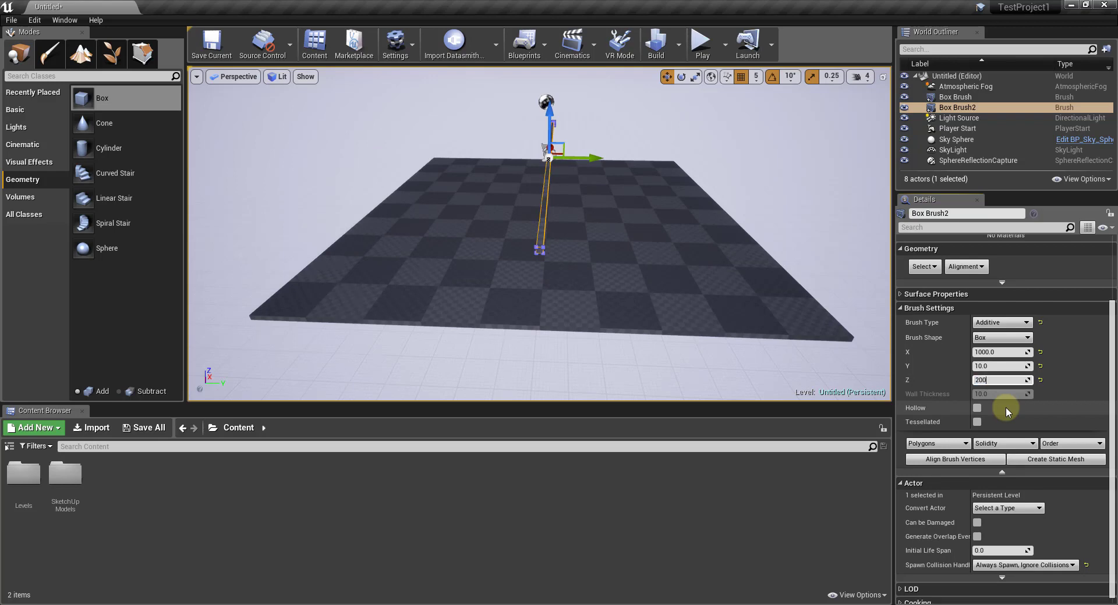
Lower the wall until it rests on the floor slab, at a Z location of about 100
right_click_drag(647, 261, 570, 260)
key("d")
left_click_drag(570, 261, 413, 243)
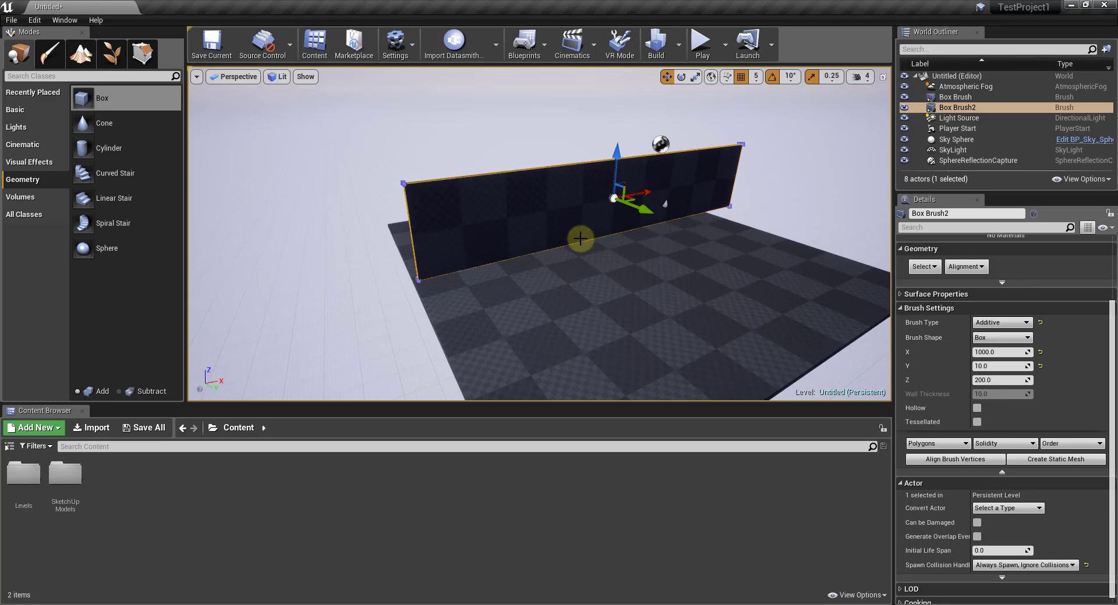
key("a")
mouse_move(693, 240)
right_mouse_down()
mouse_move(903, 247)
mouse_move(764, 249)
right_mouse_up()
key("d")
left_click_drag(765, 249, 733, 153, "alt")
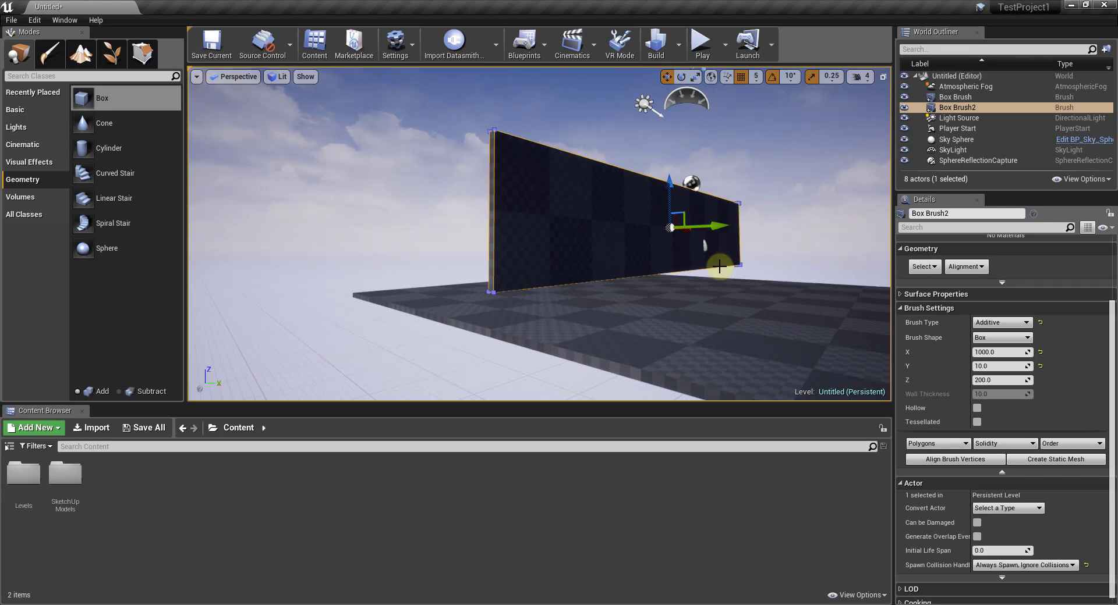
left_click_drag(719, 267, 720, 266, "alt")
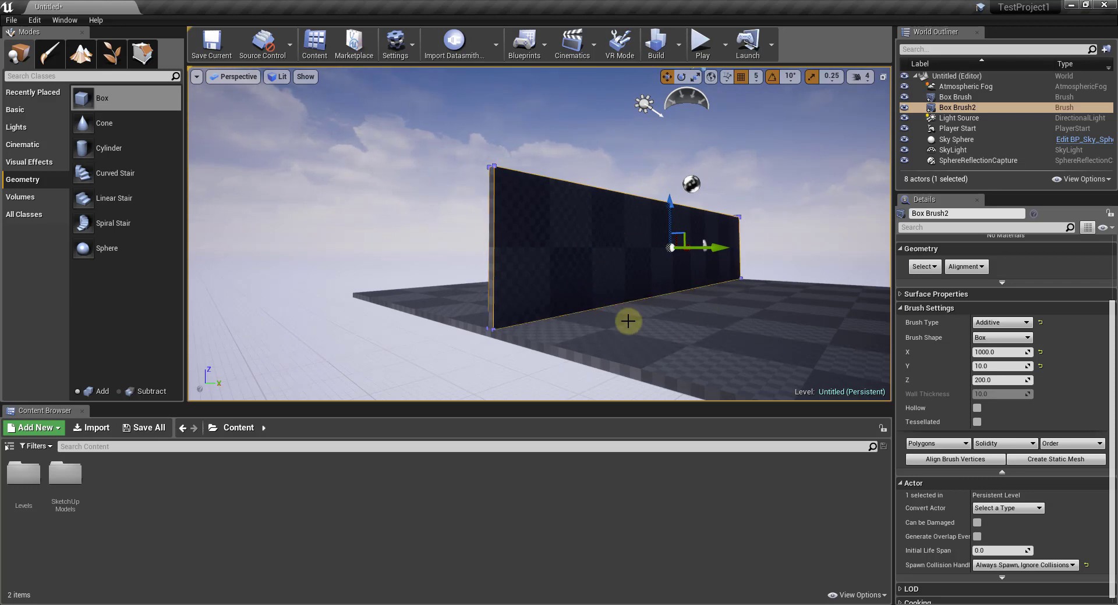
mouse_move(719, 287)
left_mouse_down("alt")
mouse_move(662, 213)
mouse_move(658, 139)
left_mouse_up("alt")
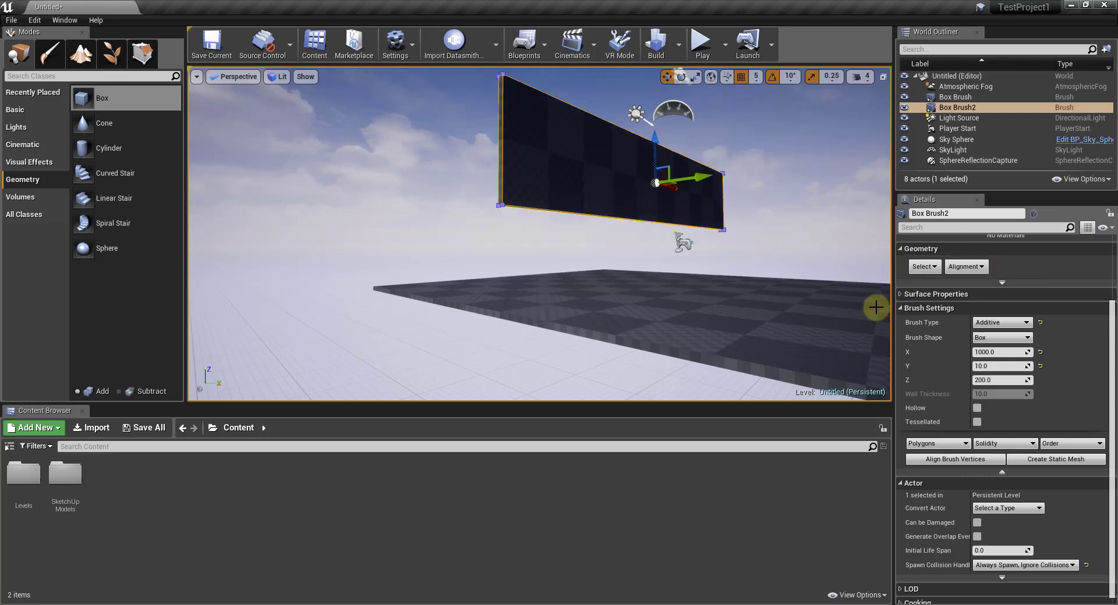
key("ctrl+z")
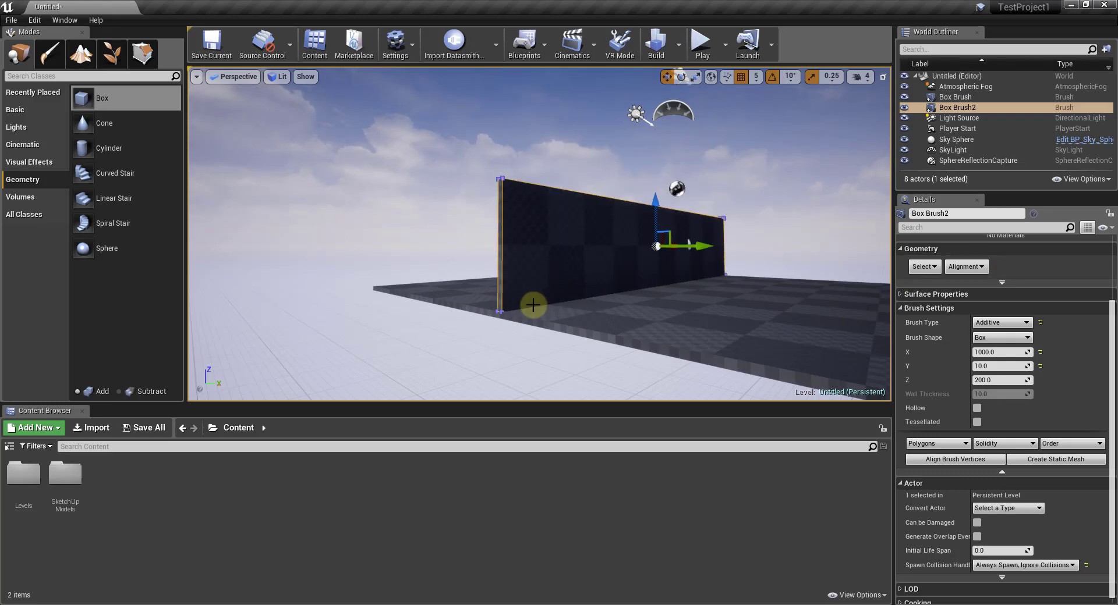
Move the wall along Y from the middle of the floor slab to the slab's outer edge
mouse_move(533, 305)
left_mouse_down("alt")
mouse_move(669, 349)
mouse_move(781, 344)
mouse_move(811, 374)
mouse_move(735, 267)
left_mouse_up("alt")
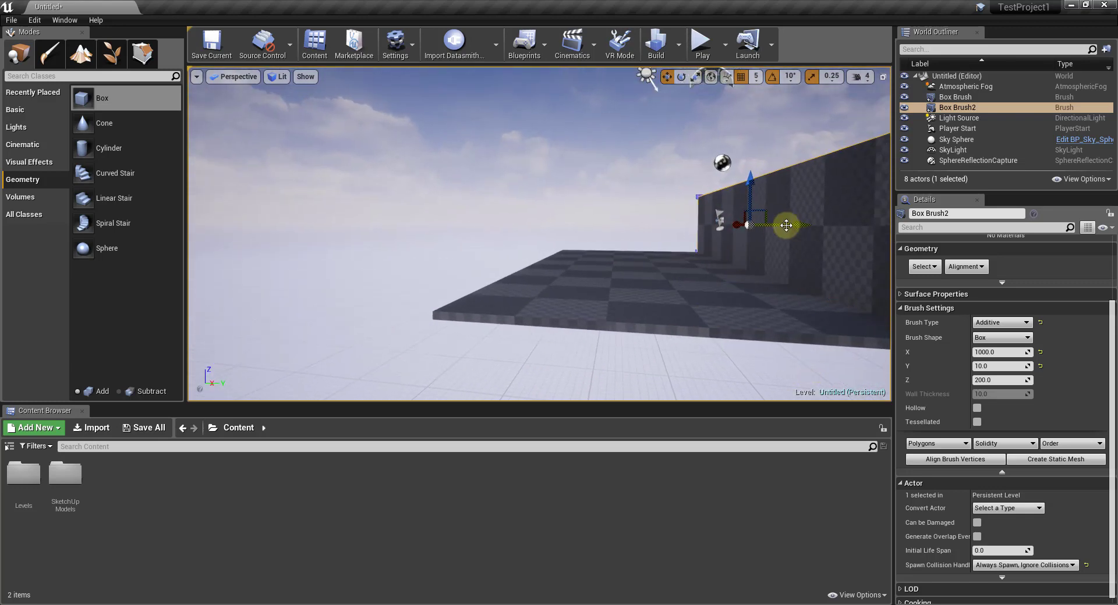
mouse_move(786, 225)
left_mouse_down()
mouse_move(611, 250)
mouse_move(563, 241)
left_mouse_up()
scroll(435, 302, "up", 3)
scroll(594, 299, "down", 3)
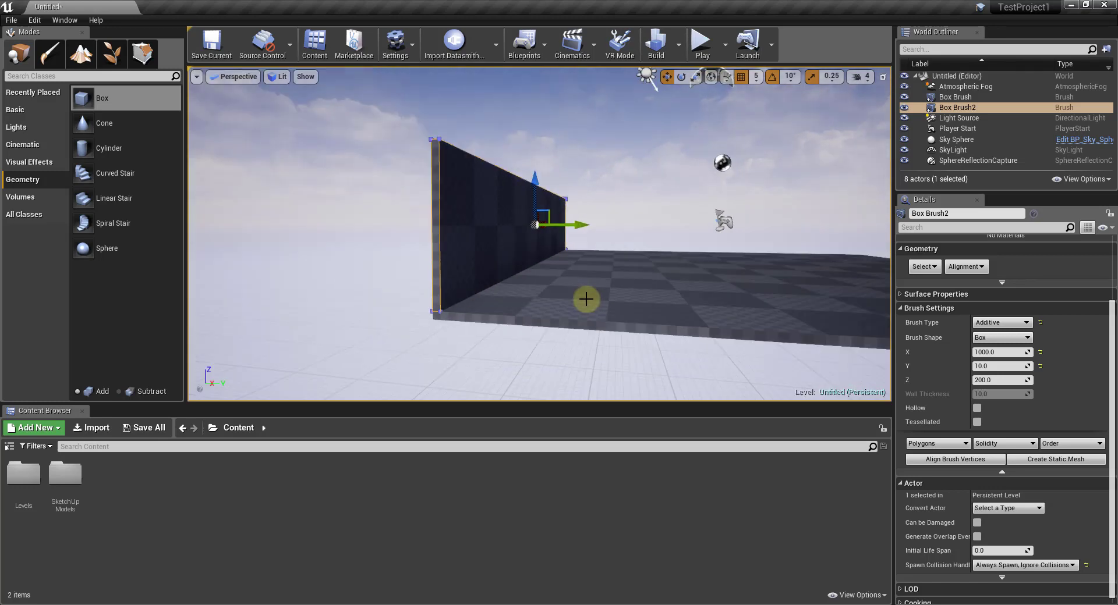
Duplicate the wall along Y to the opposite edge of the floor, placing the copy at a Y location of 500
key("a")
right_click_drag(586, 299, 684, 301)
mouse_move(683, 301)
left_mouse_down("alt")
mouse_move(731, 379)
mouse_move(673, 317)
mouse_move(561, 277)
mouse_move(567, 284)
mouse_move(526, 252)
mouse_move(540, 226)
mouse_move(531, 223)
mouse_move(904, 221)
left_mouse_up("alt")
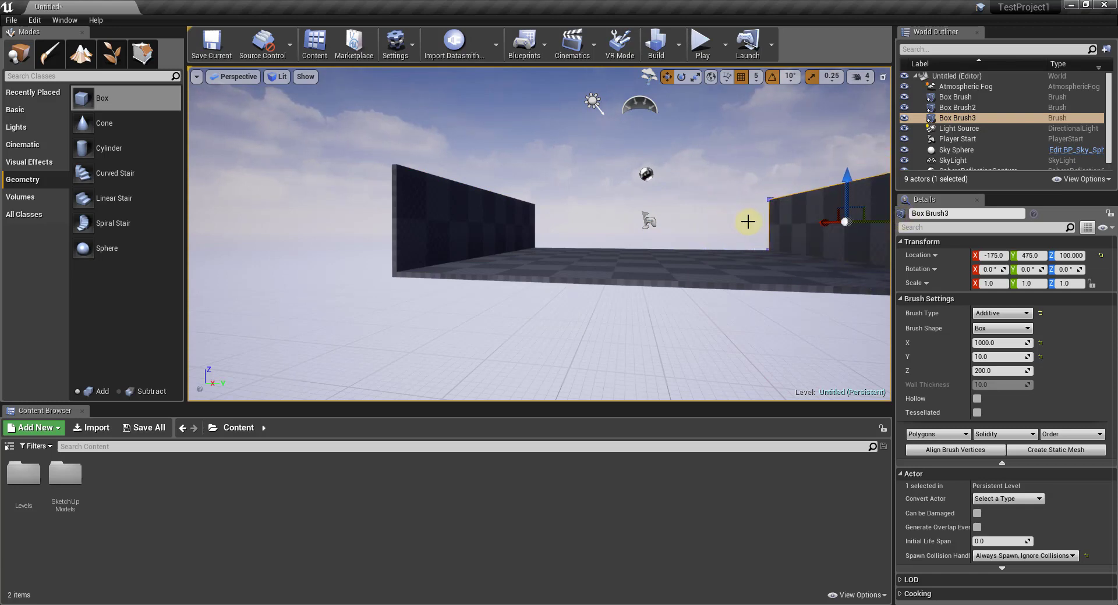
mouse_move(744, 219)
middle_mouse_down()
mouse_move(627, 219)
mouse_move(1085, 181)
mouse_move(635, 218)
middle_mouse_up()
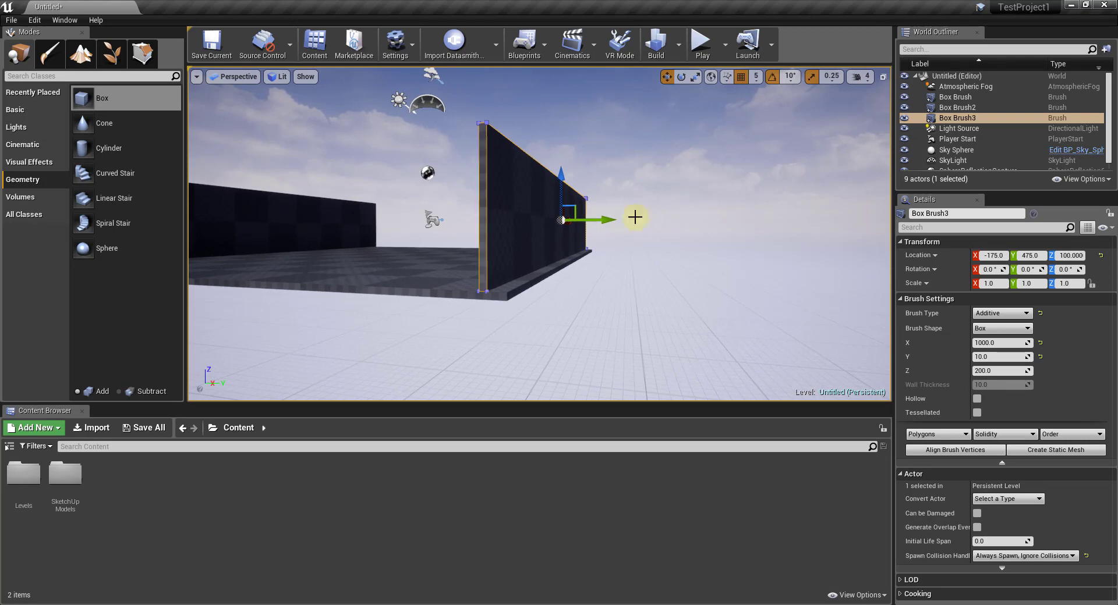
scroll(479, 229, "up", 5)
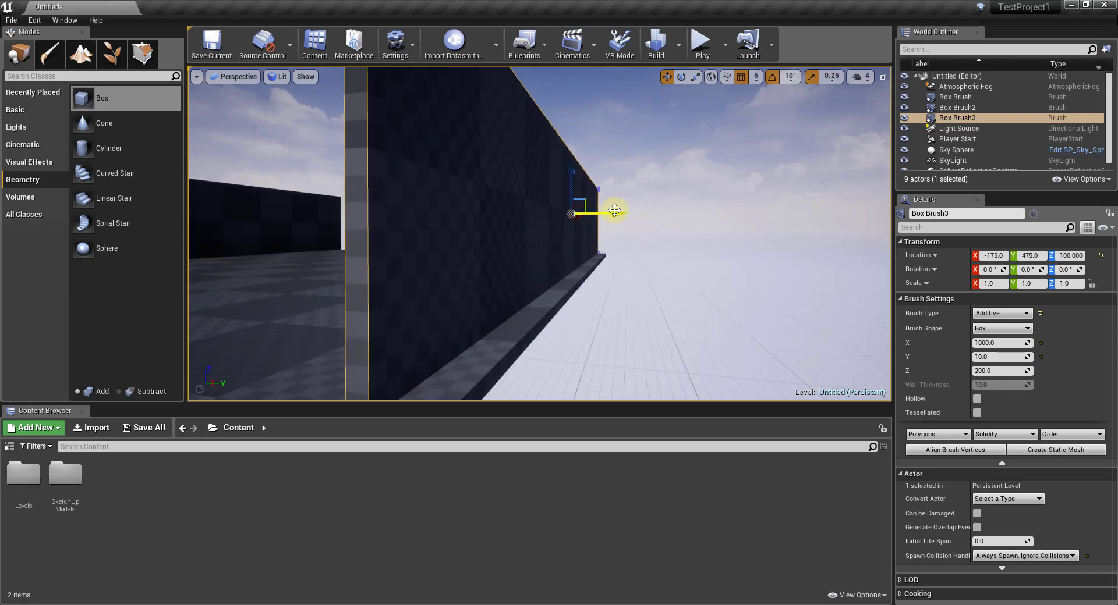
left_click_drag(614, 210, 628, 215)
scroll(661, 245, "down", 7)
Select both facing walls and duplicate them together along X, placing the copies beyond the floor at an X location of about -1180
mouse_move(533, 214)
right_mouse_down()
mouse_move(520, 282)
mouse_move(566, 260)
mouse_move(517, 259)
mouse_move(529, 358)
mouse_move(611, 374)
mouse_move(491, 208)
mouse_move(367, 253)
right_mouse_up()
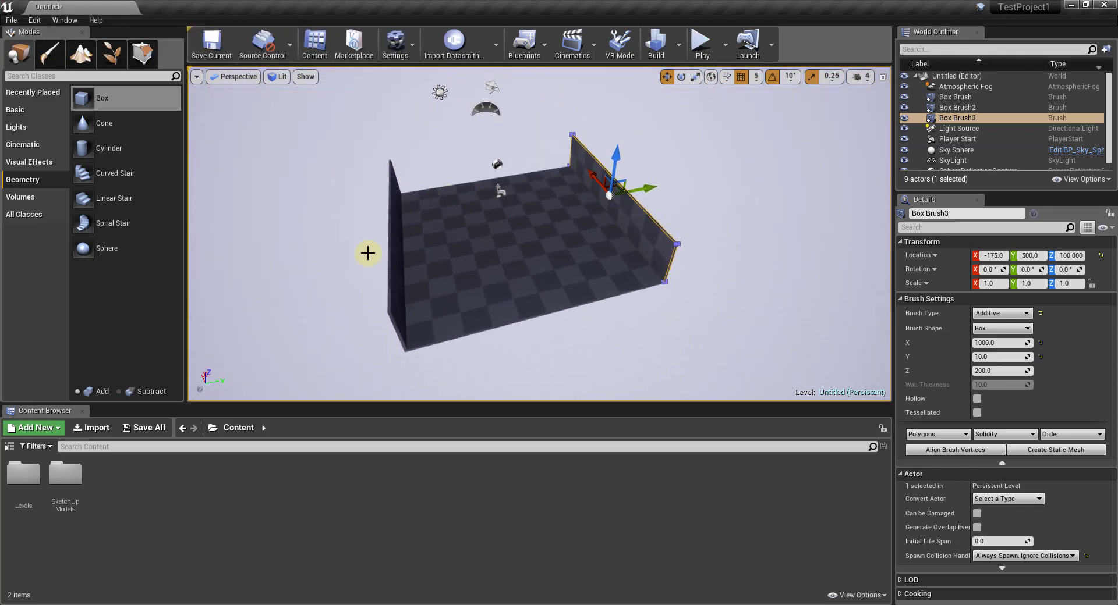
left_click(399, 249, "ctrl")
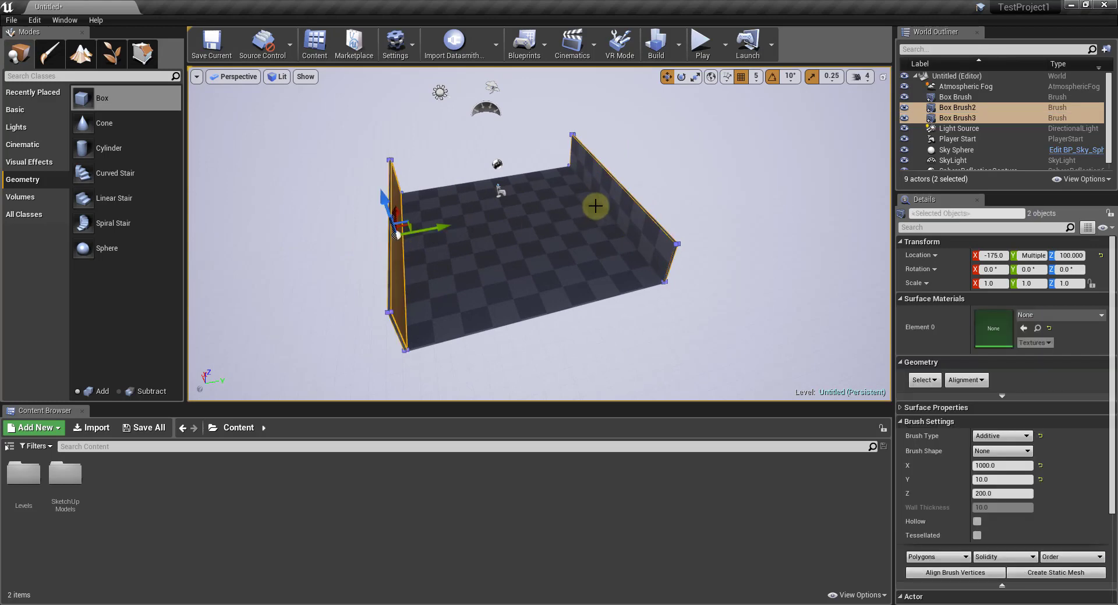
left_click(623, 206)
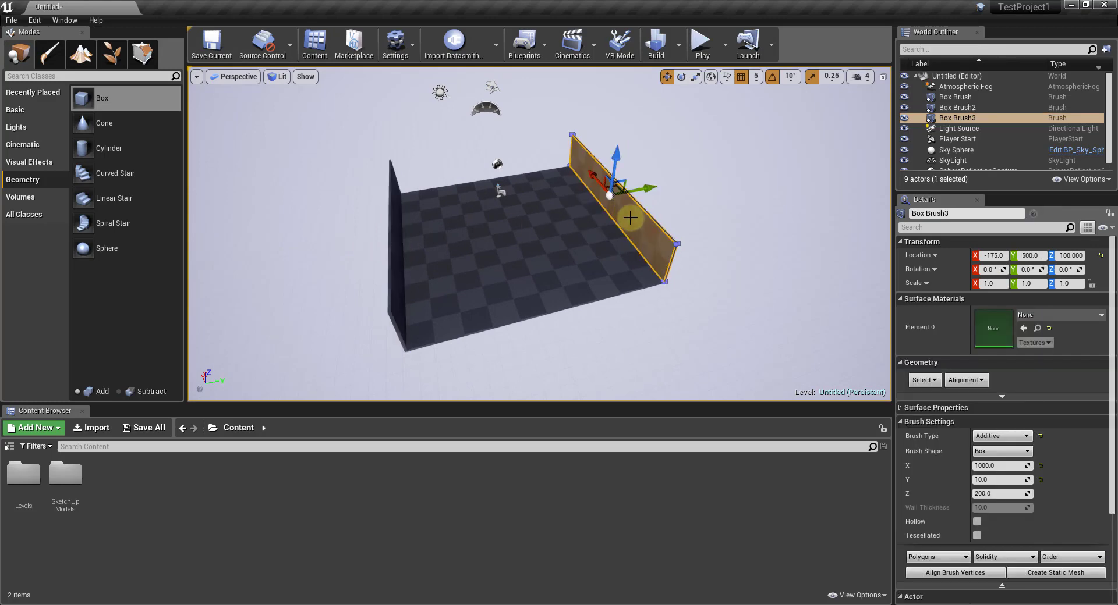
left_click(394, 253, "ctrl")
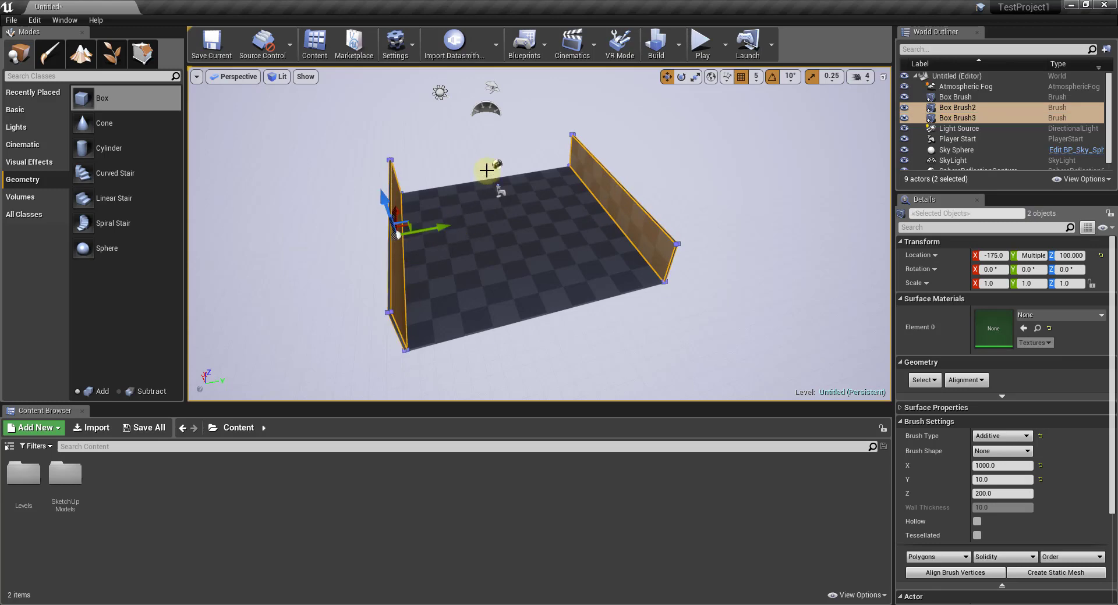
scroll(486, 170, "down", 1)
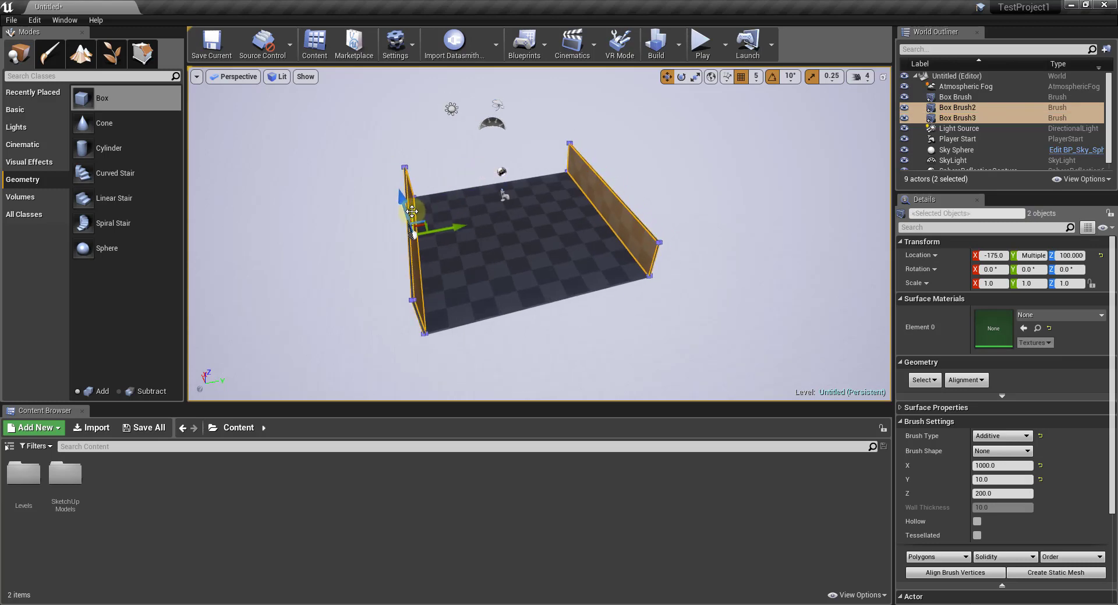
mouse_move(412, 211)
left_mouse_down("alt")
mouse_move(417, 262)
mouse_move(472, 382)
left_mouse_up("alt")
scroll(569, 137, "down", 5)
right_click_drag(587, 360, 852, 444)
key("a")
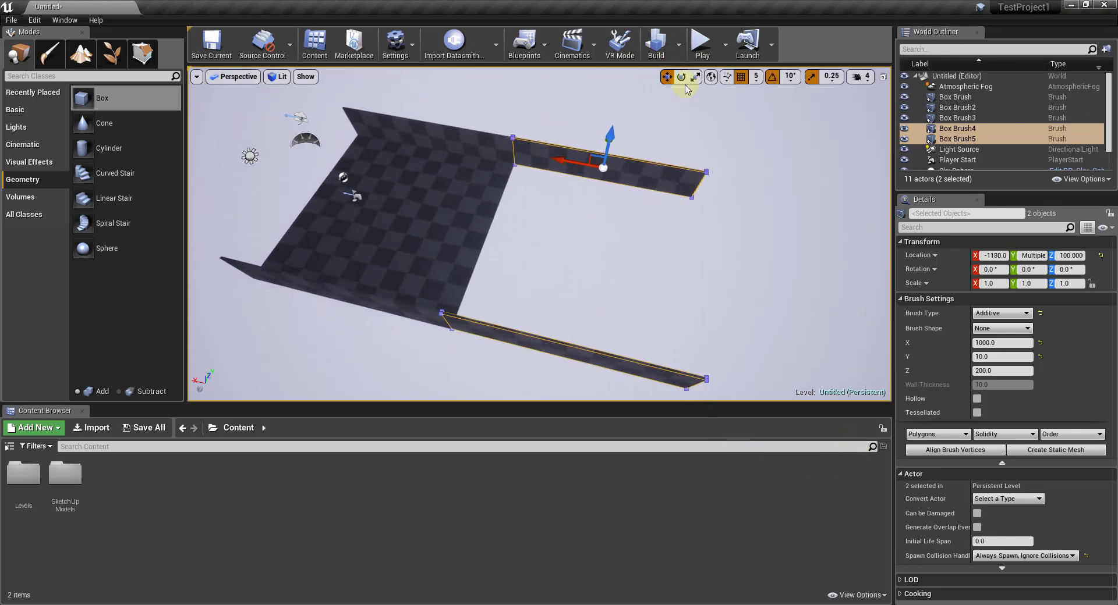
Rotate the two wall copies 90° about Z and move them onto the floor's two open edges to enclose the room
left_click(681, 77)
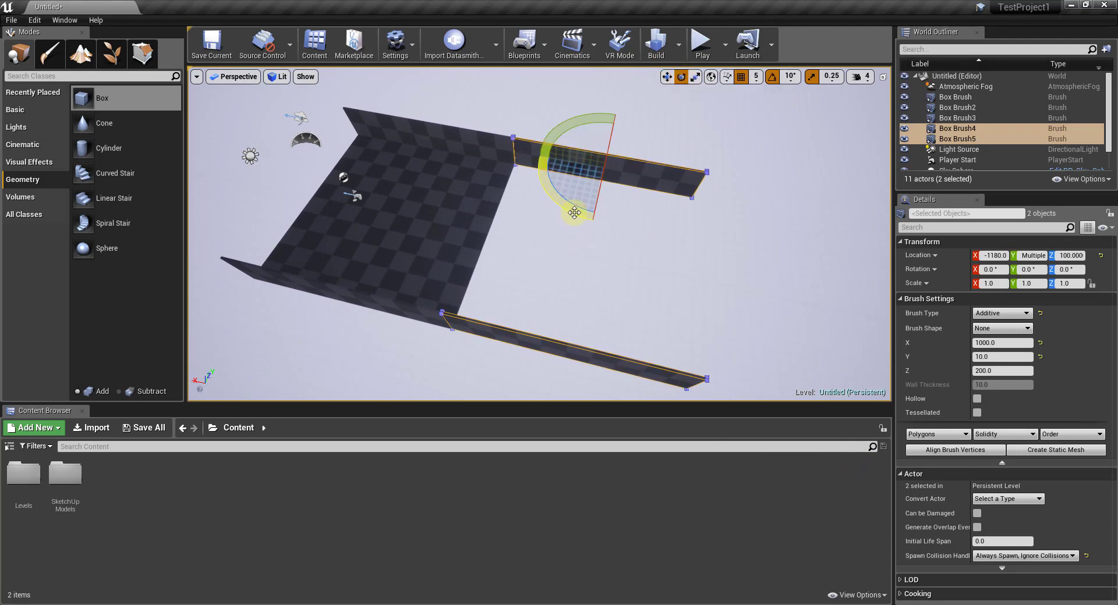
mouse_move(582, 212)
left_mouse_down()
mouse_move(537, 208)
mouse_move(489, 164)
mouse_move(375, 107)
mouse_move(320, 9)
left_mouse_up()
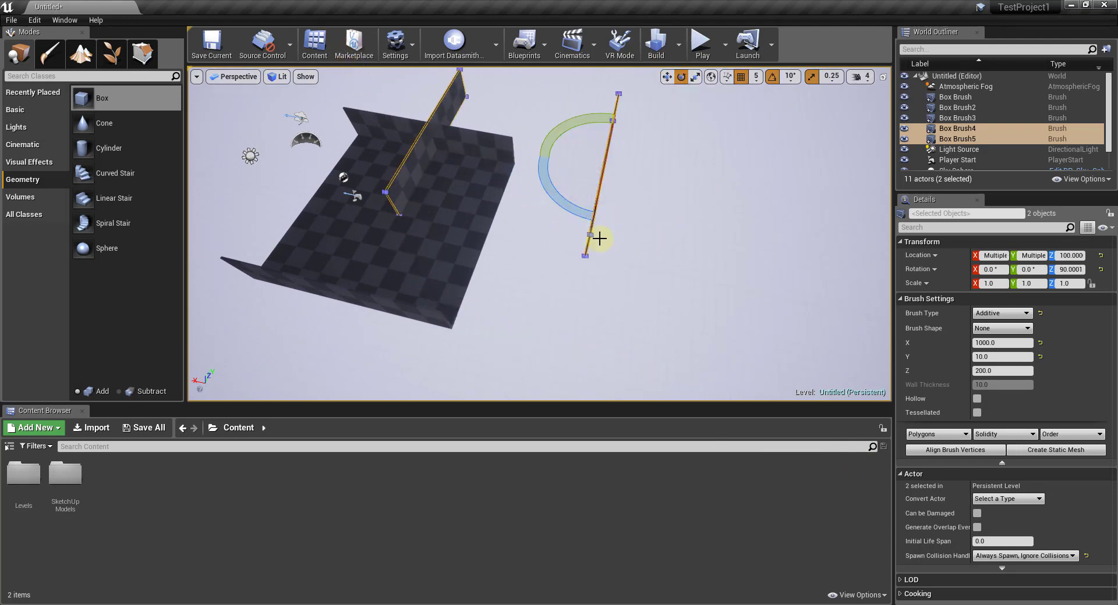
left_click(667, 77)
mouse_move(668, 200)
right_mouse_down()
mouse_move(621, 265)
mouse_move(534, 232)
mouse_move(670, 292)
right_mouse_up()
left_click_drag(671, 293, 564, 373)
mouse_move(564, 373)
right_mouse_down()
mouse_move(511, 332)
mouse_move(491, 256)
mouse_move(474, 242)
mouse_move(403, 248)
mouse_move(392, 332)
mouse_move(754, 374)
mouse_move(716, 357)
mouse_move(848, 224)
mouse_move(743, 190)
mouse_move(794, 217)
mouse_move(825, 217)
mouse_move(388, 236)
right_mouse_up()
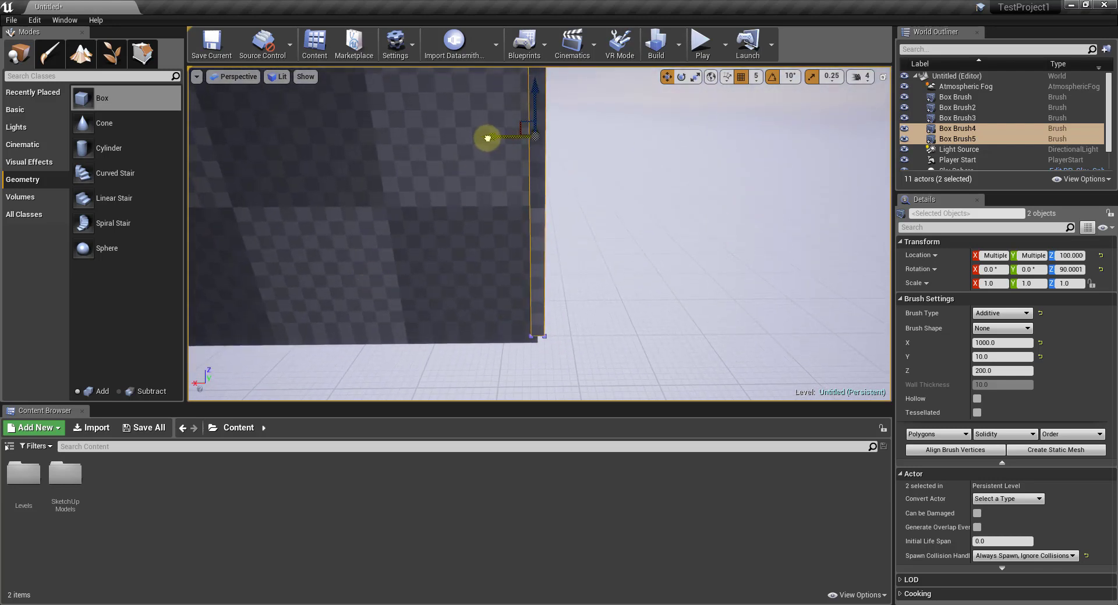
mouse_move(627, 227)
right_mouse_down()
mouse_move(456, 219)
mouse_move(434, 180)
mouse_move(444, 167)
mouse_move(392, 247)
mouse_move(347, 445)
mouse_move(468, 441)
mouse_move(630, 387)
right_mouse_up()
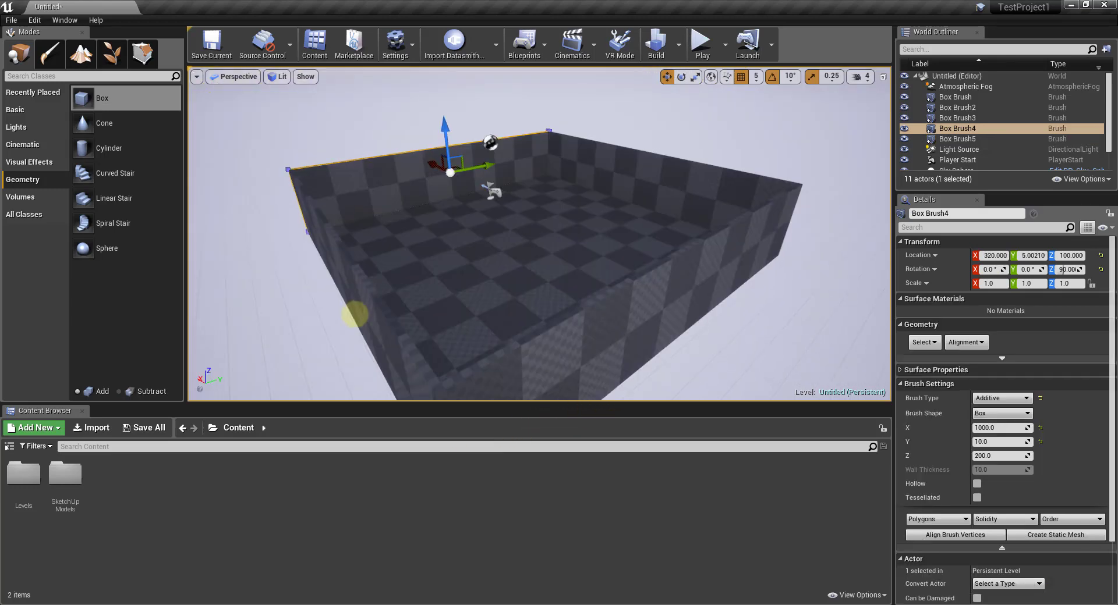
mouse_move(357, 317)
right_mouse_down()
mouse_move(313, 315)
mouse_move(334, 295)
mouse_move(616, 244)
right_mouse_up()
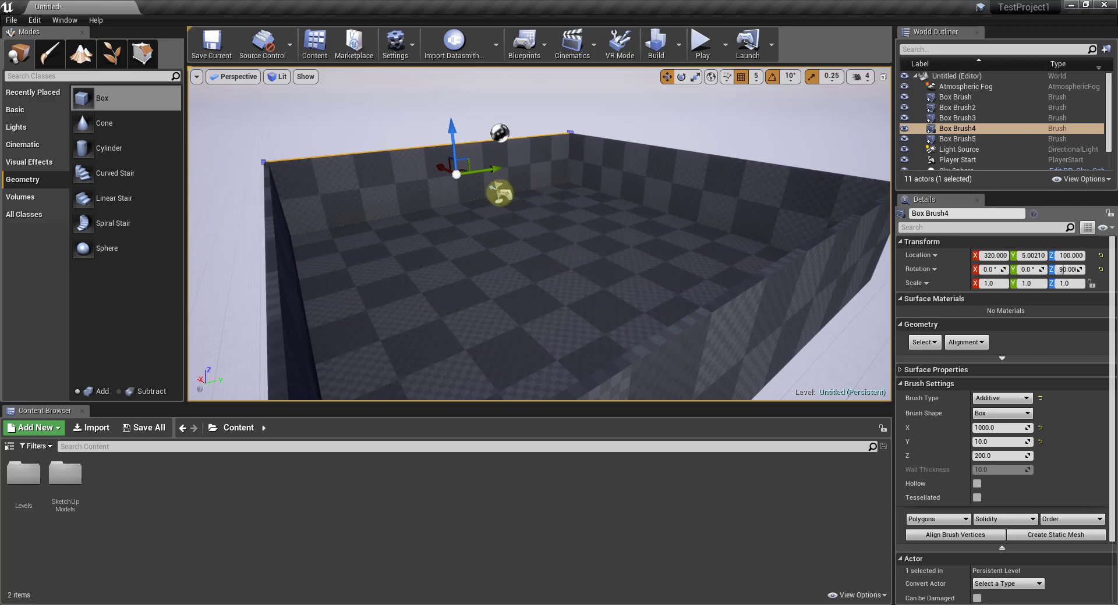
Move the player start along X to about -495, still inside the room
left_click(500, 193)
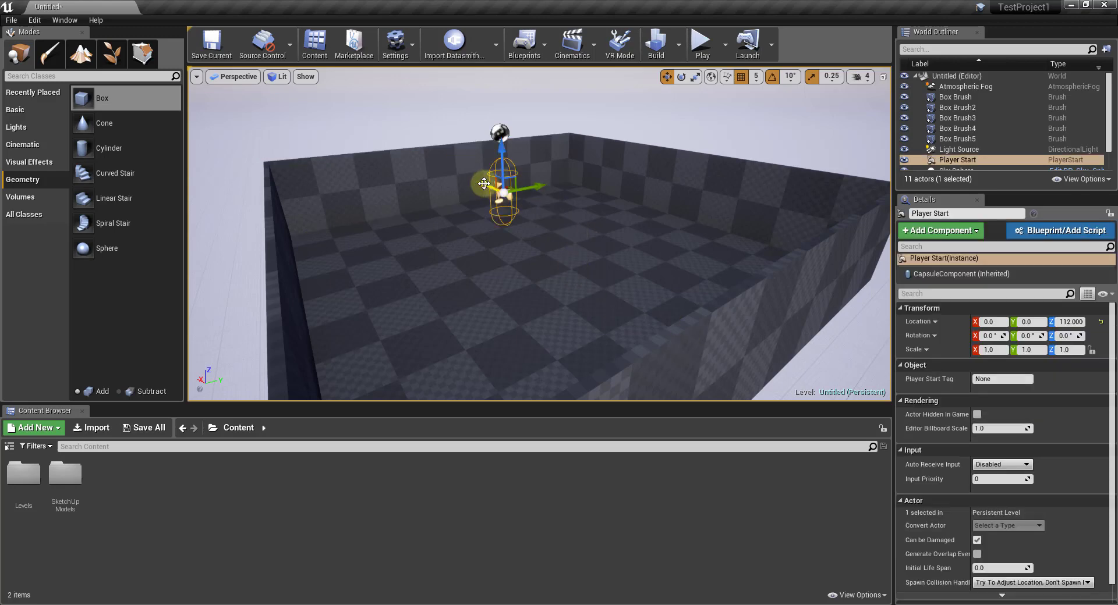
left_click_drag(484, 184, 640, 256)
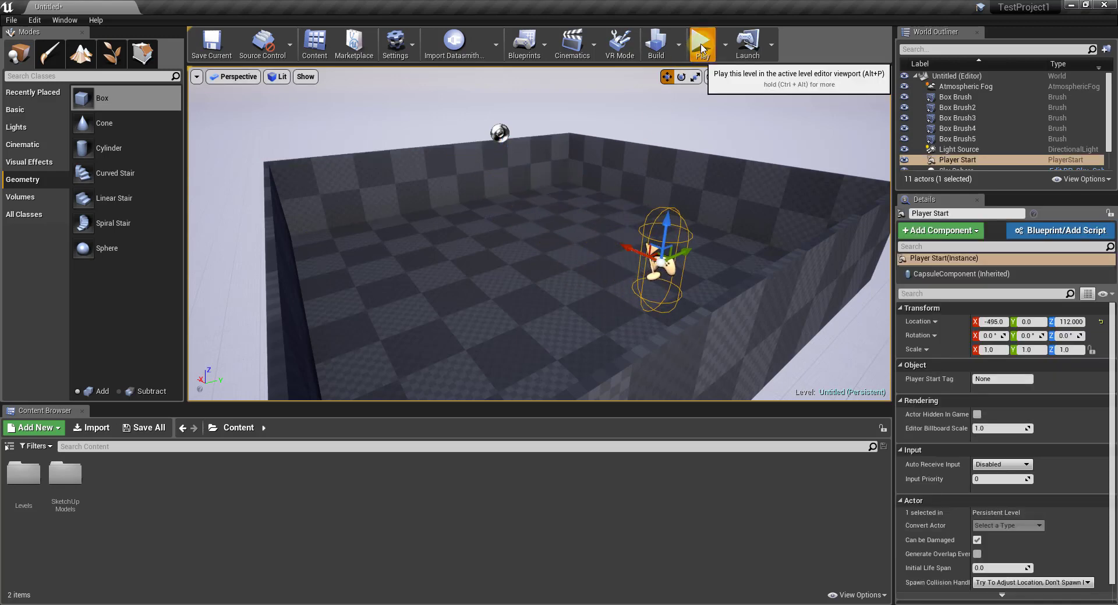
Play the level in the viewport, move around inside the room to check its walls and floor, and end the session
key("alt+p")
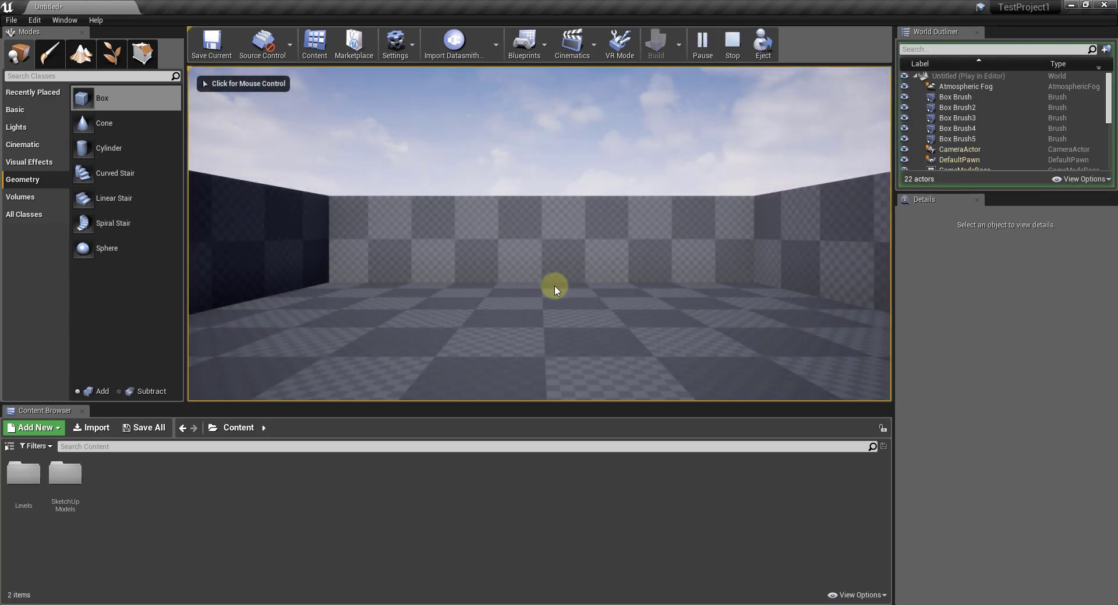
left_click(569, 296)
key("w")
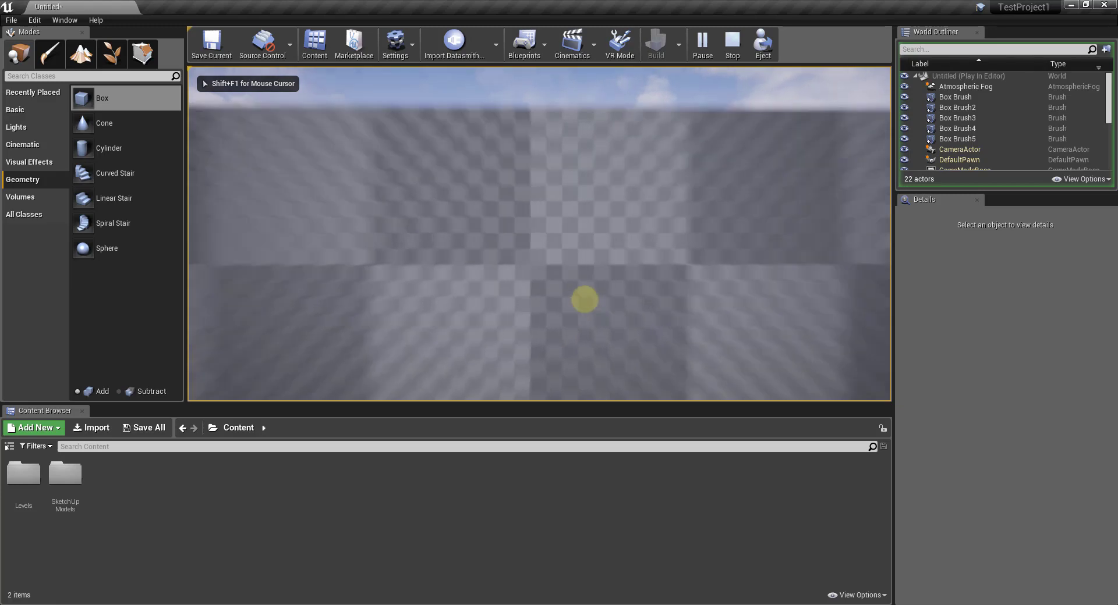
key("w")
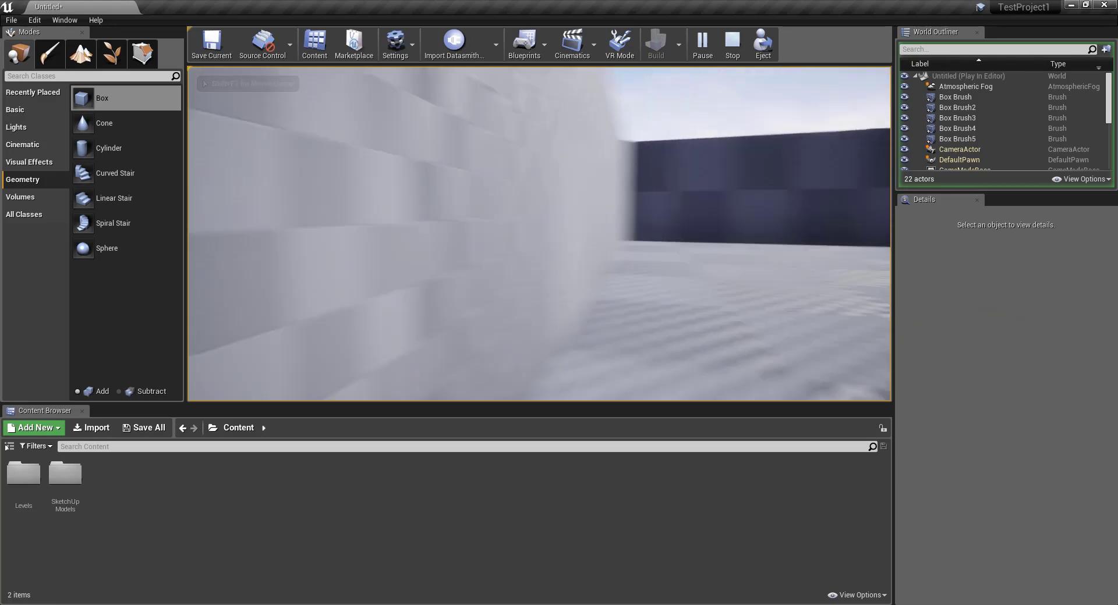
key("w")
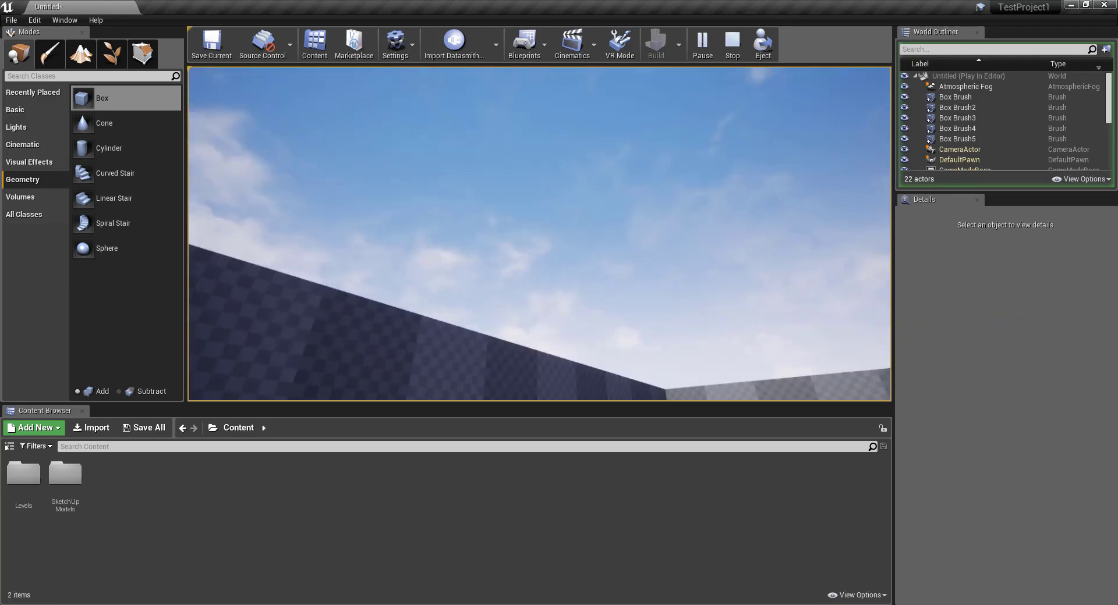
key("w")
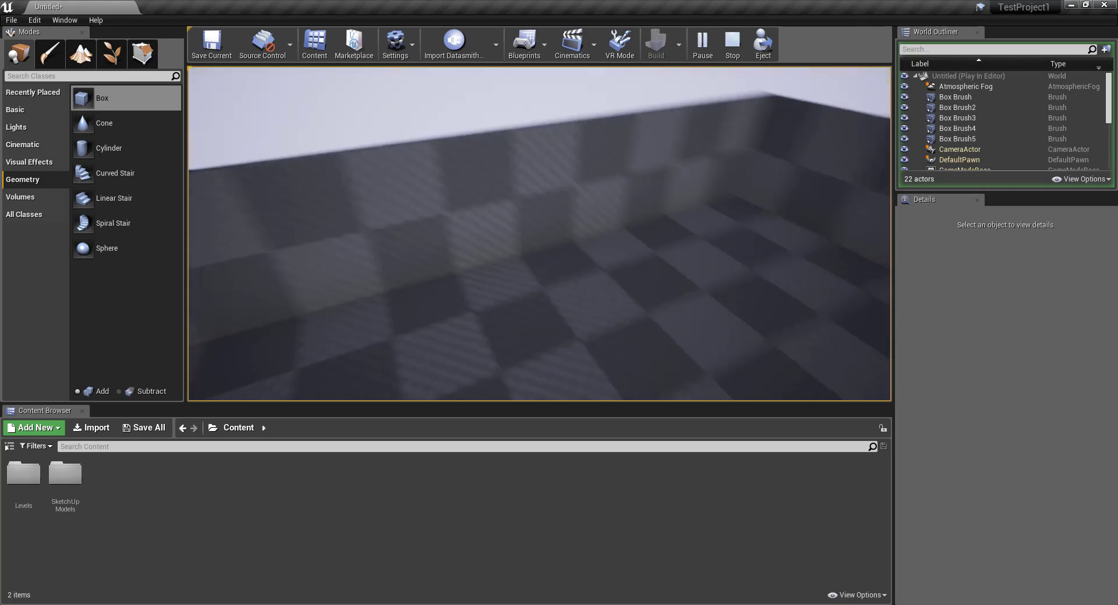
key("w")
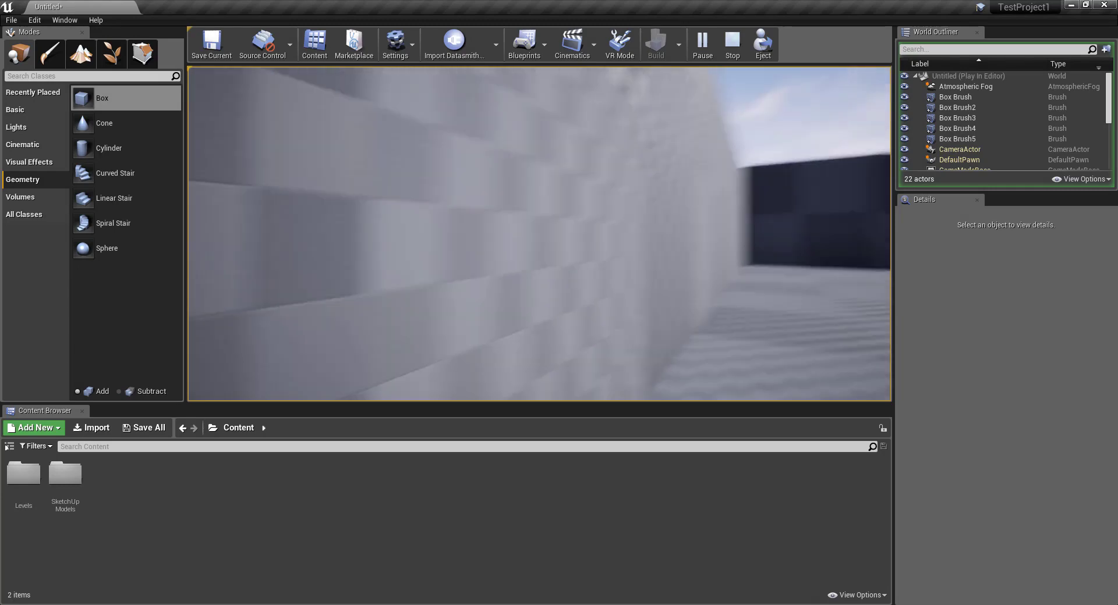
key("w")
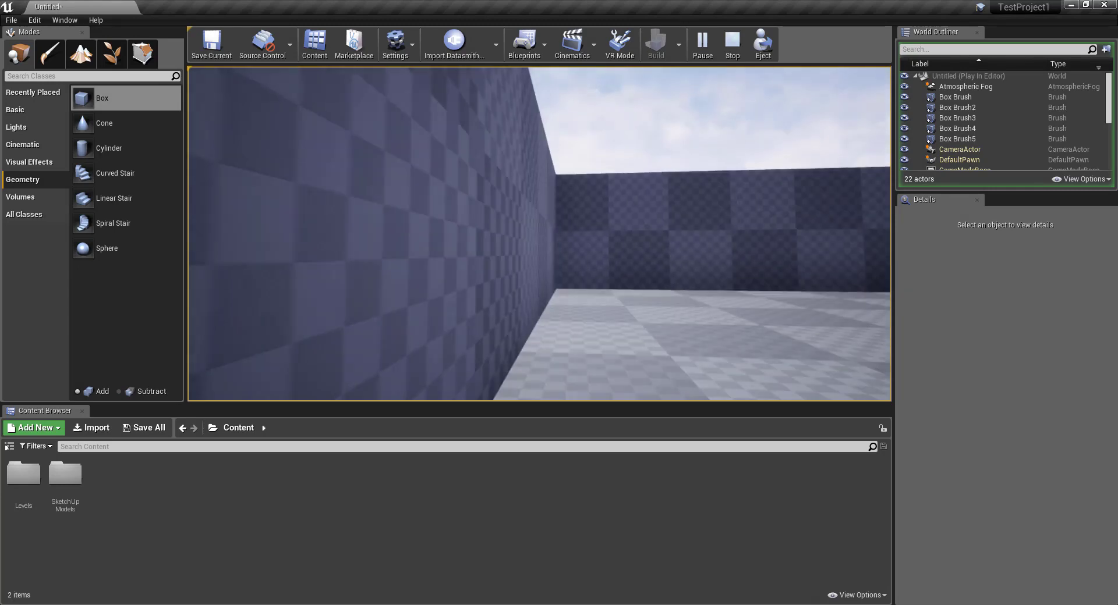
key("w")
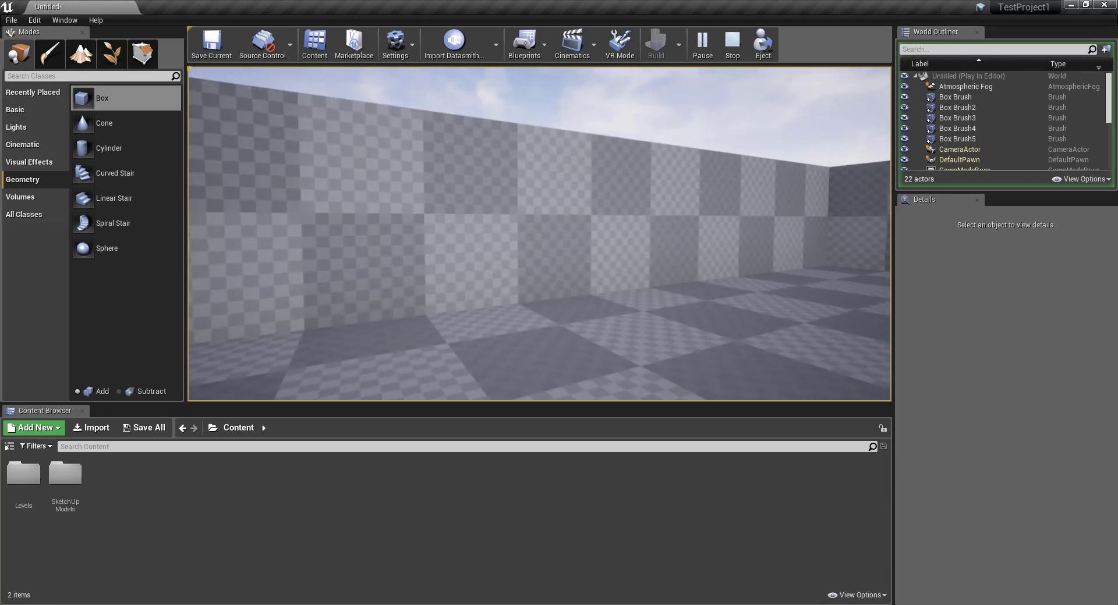
key("w")
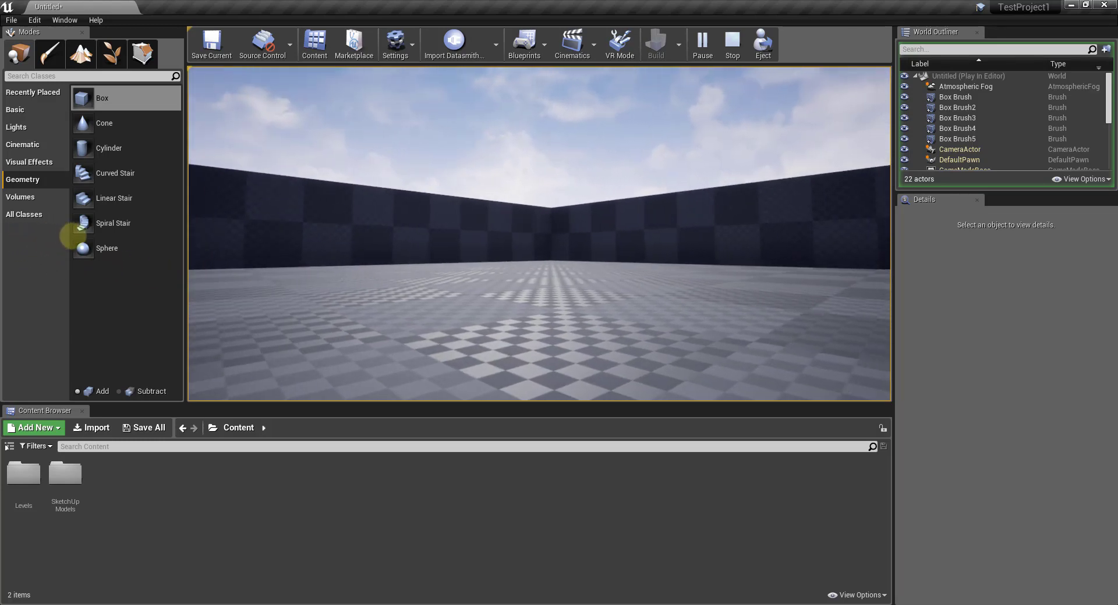
key("Escape")
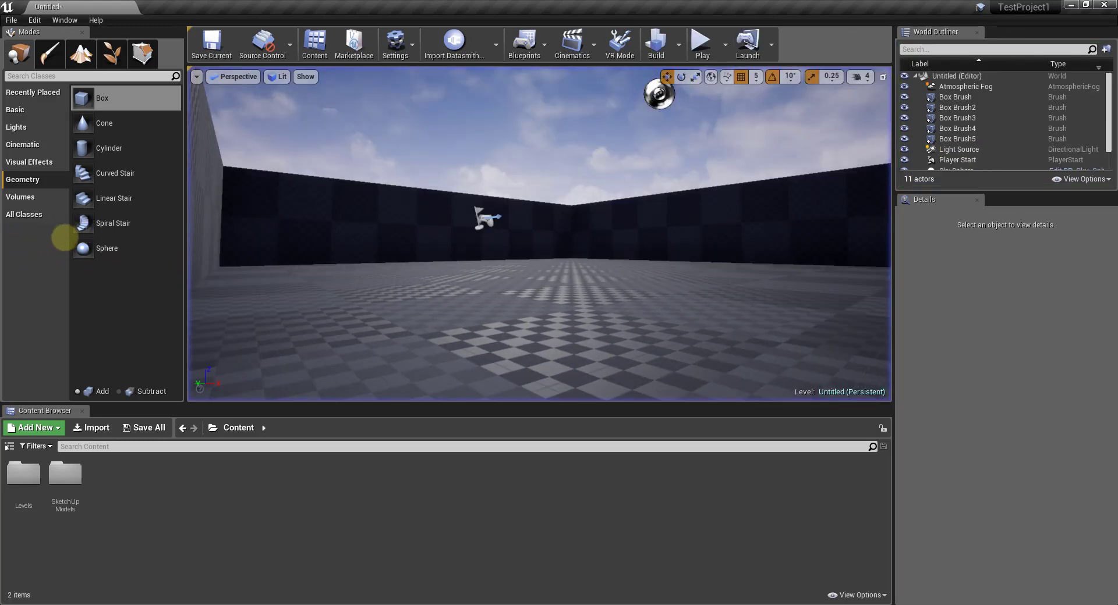
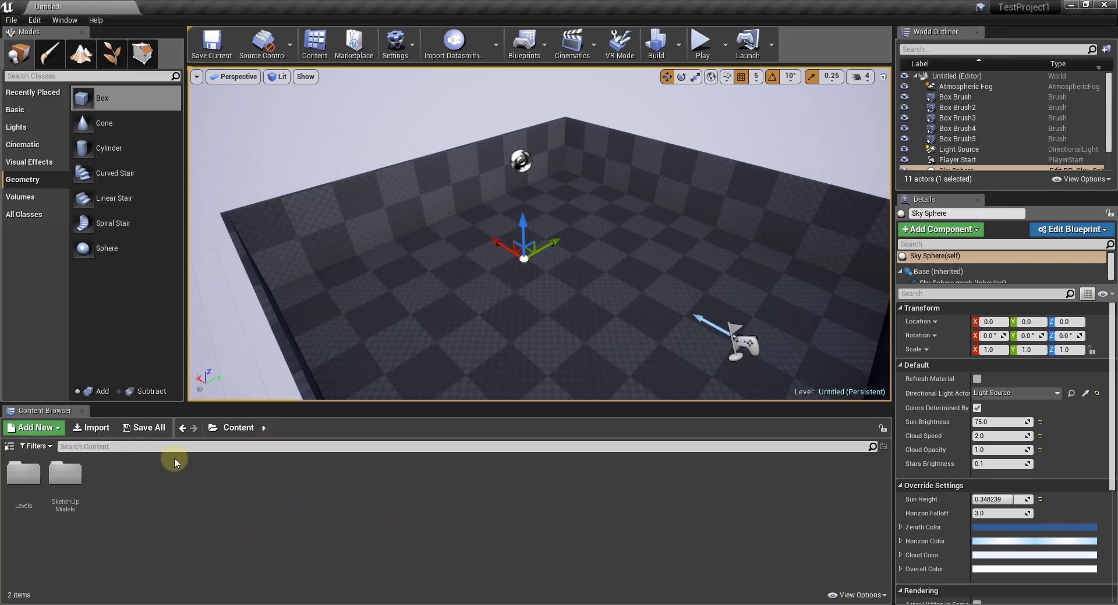
left_click(11, 20)
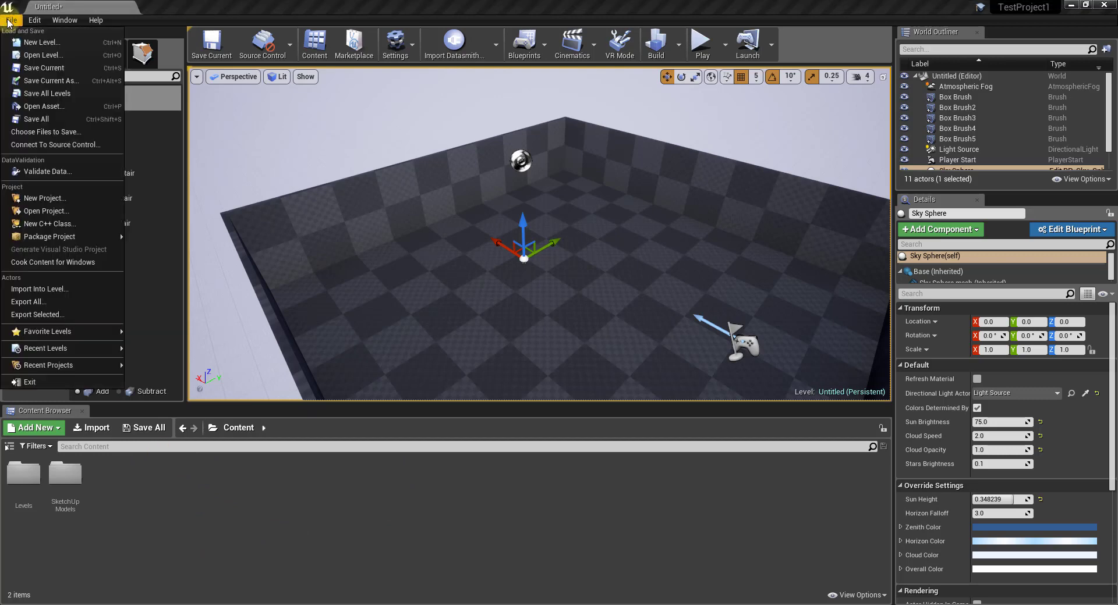
left_click(8, 21)
right_click_drag(614, 268, 640, 297)
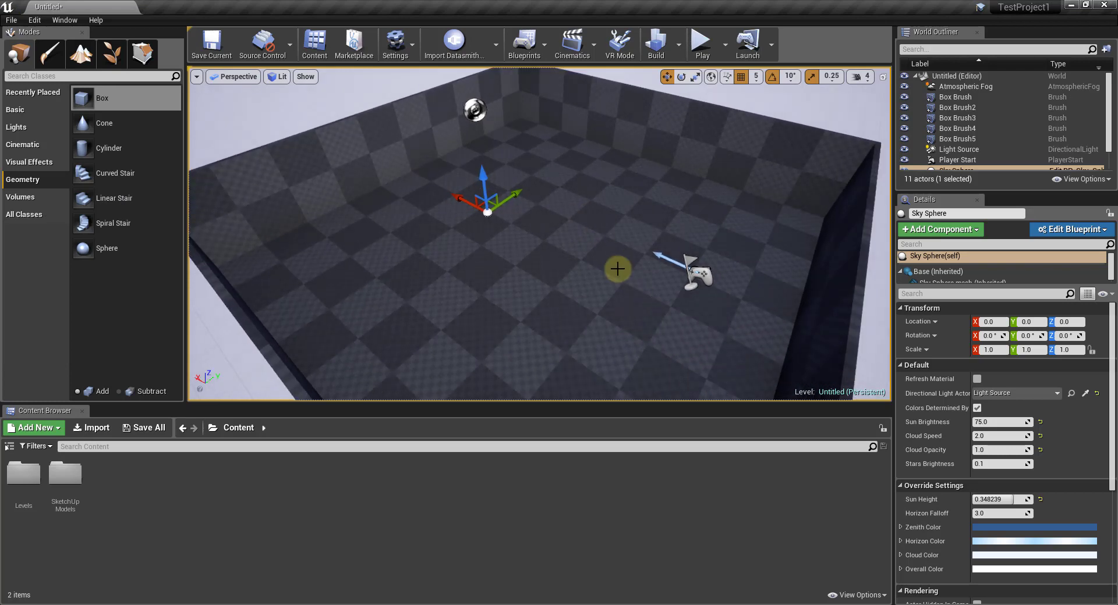
right_click_drag(557, 187, 493, 206)
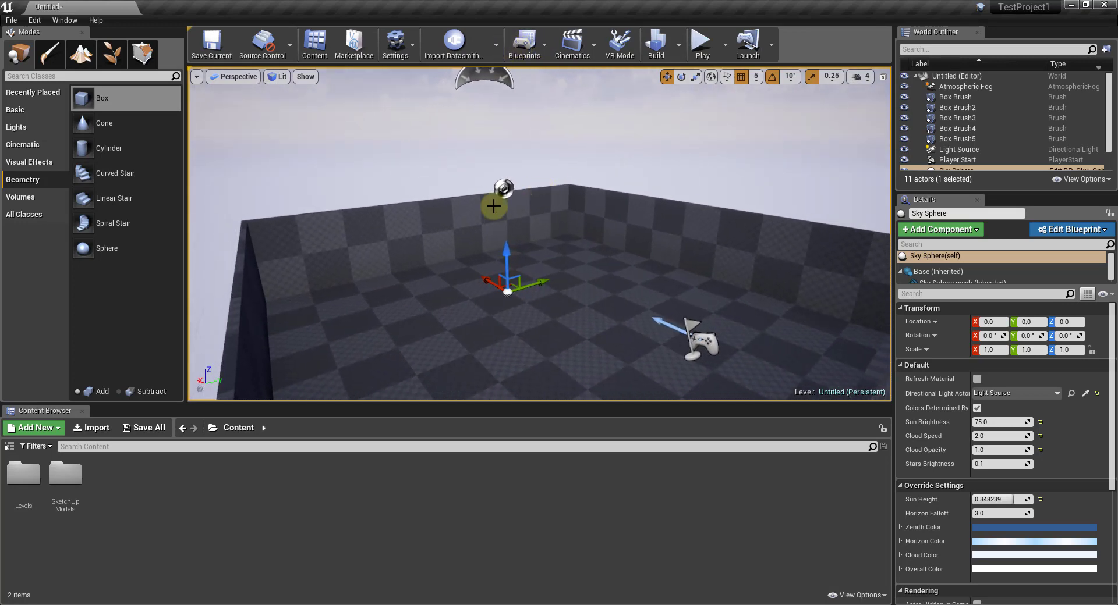
Add the Starter Content pack to the project and close the content pack dialog
left_click(56, 431)
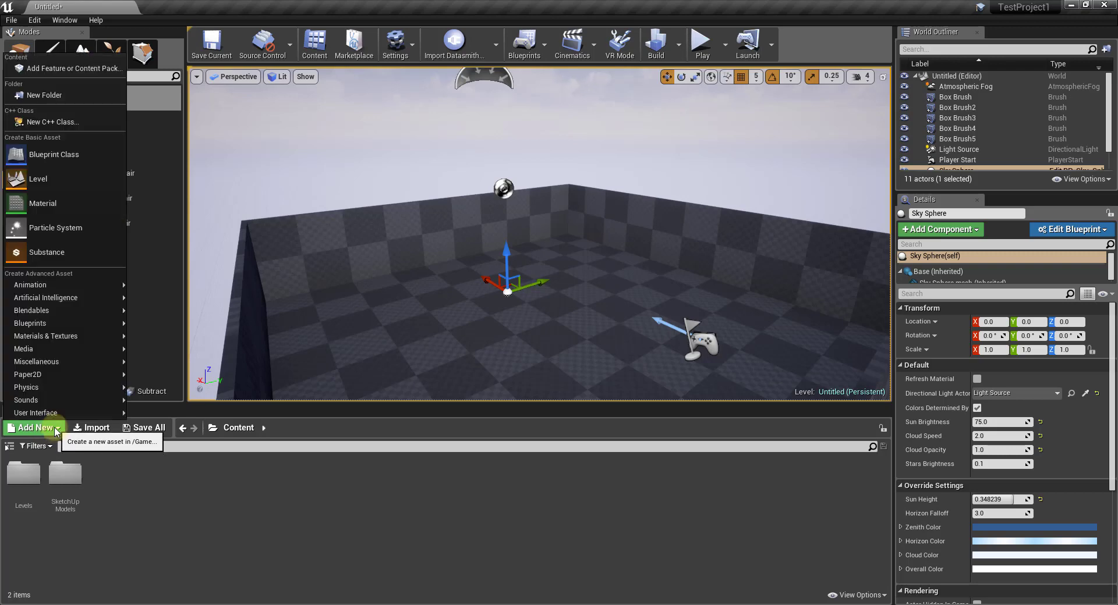
left_click(65, 70)
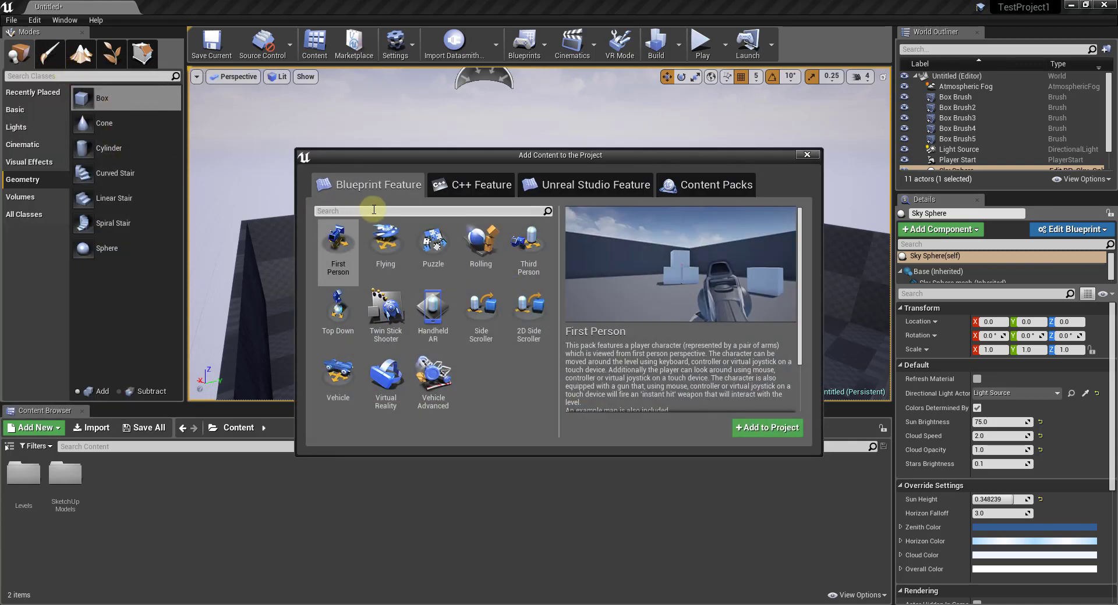
left_click(709, 183)
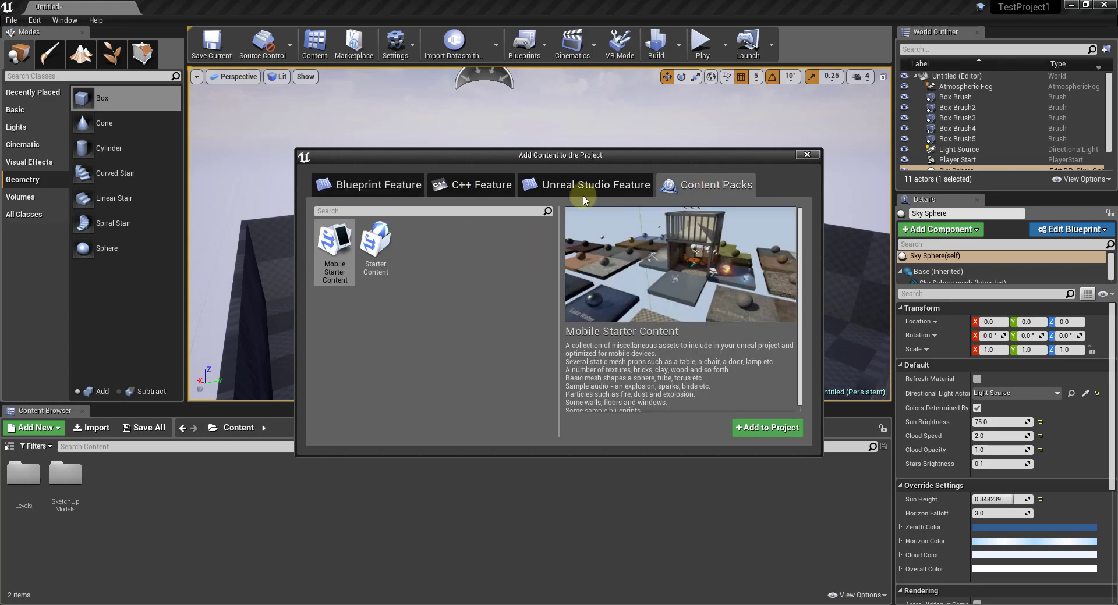
left_click(379, 243)
left_click(330, 241)
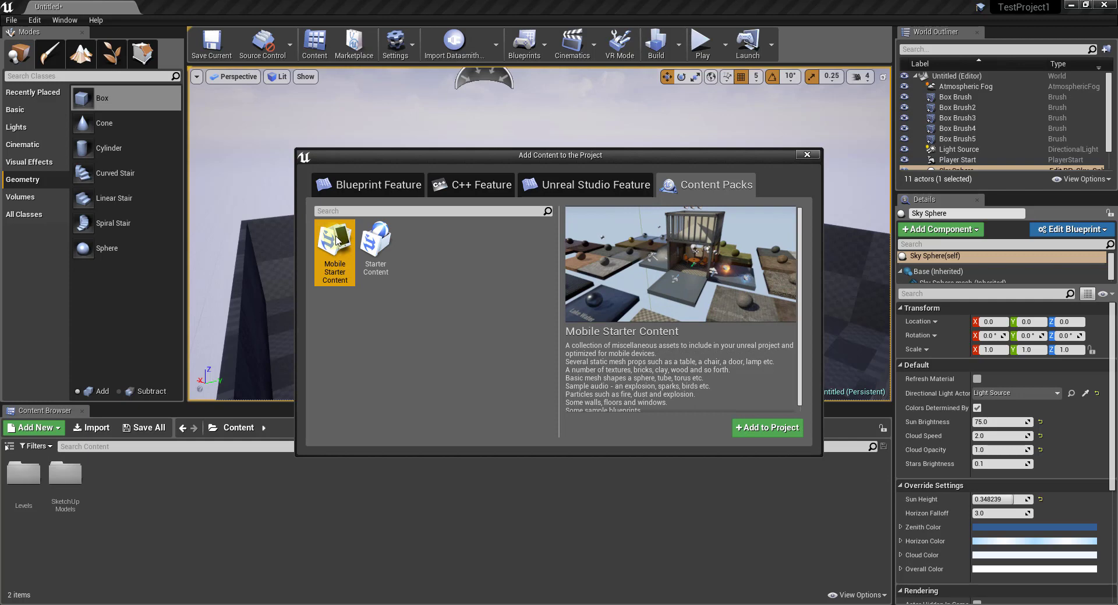
left_click(374, 247)
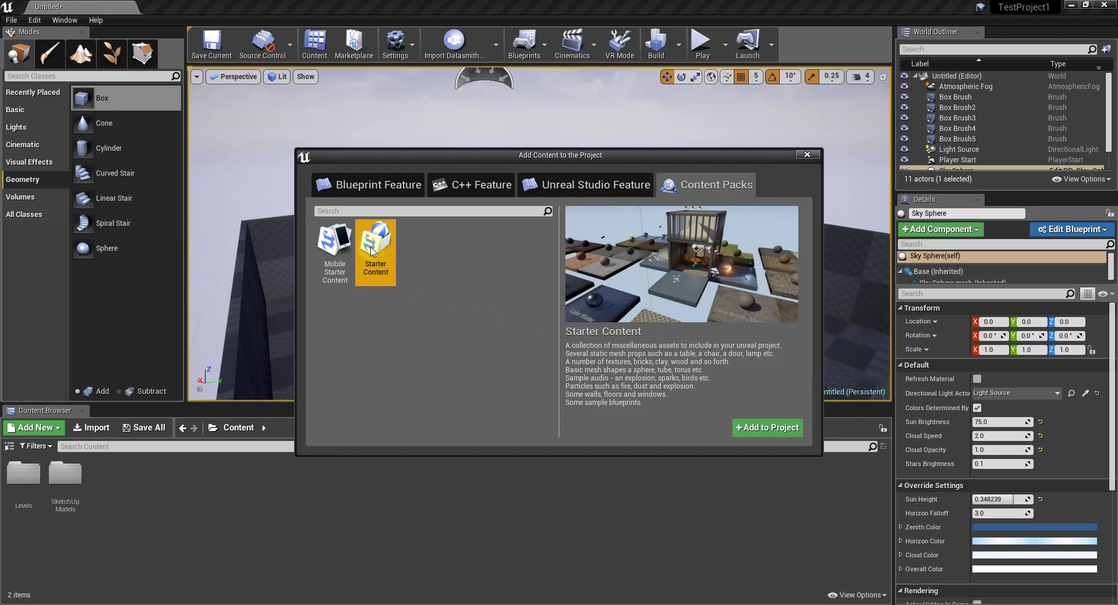
left_click(759, 430)
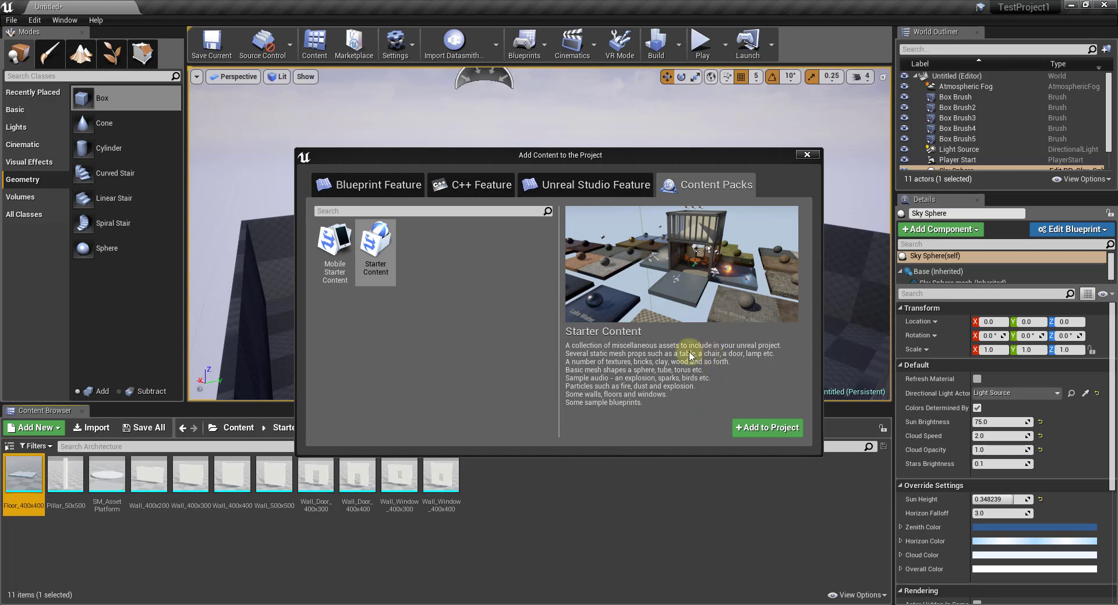
left_click(807, 155)
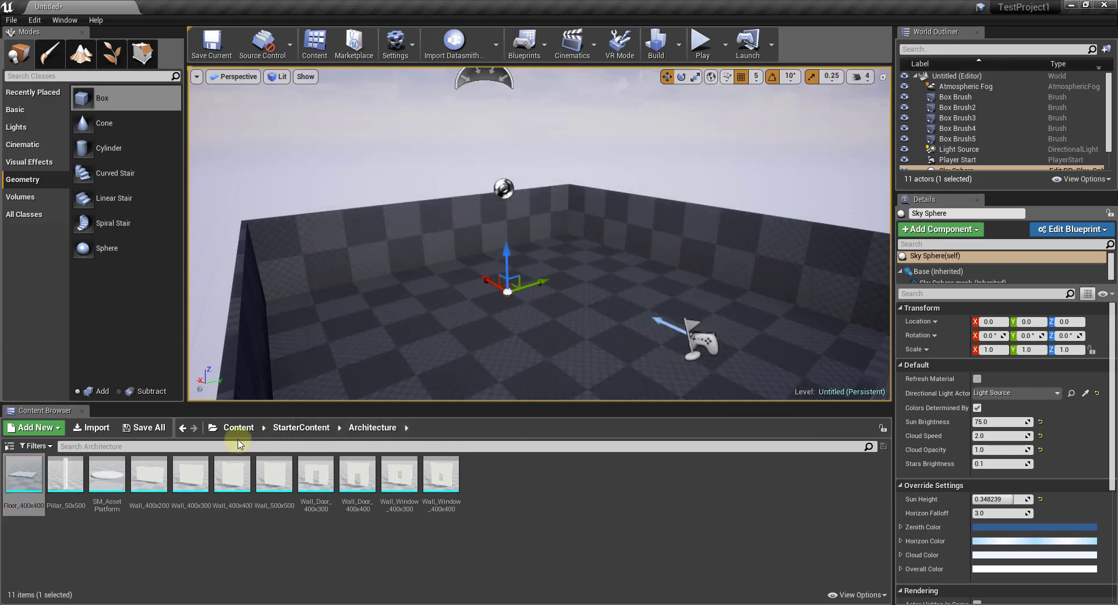
Browse from the root Content folder into StarterContent and open its Materials folder
left_click(235, 429)
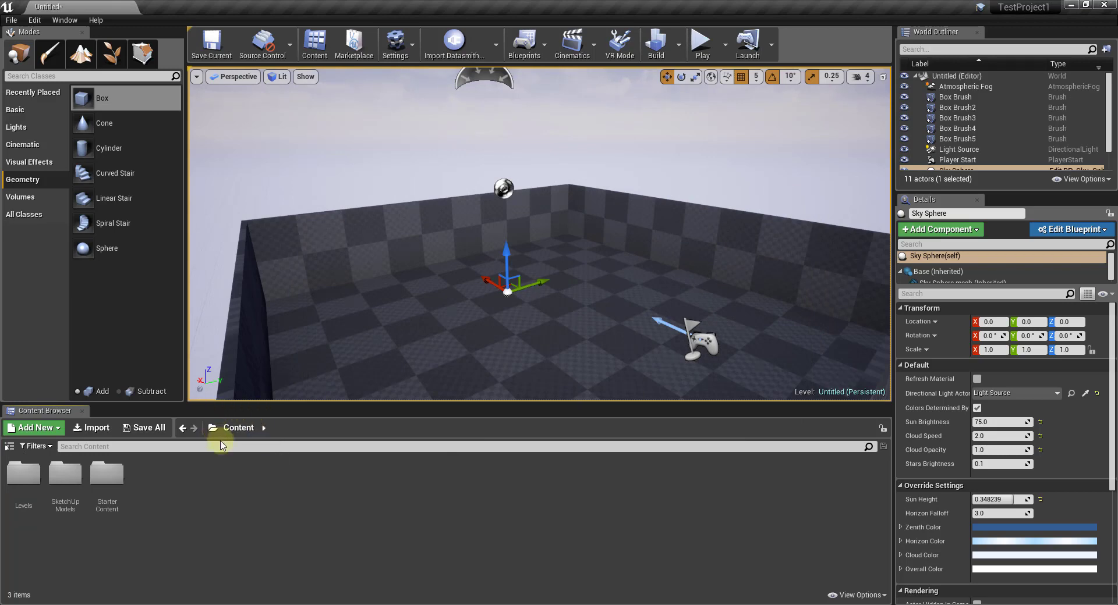
double_click(113, 484)
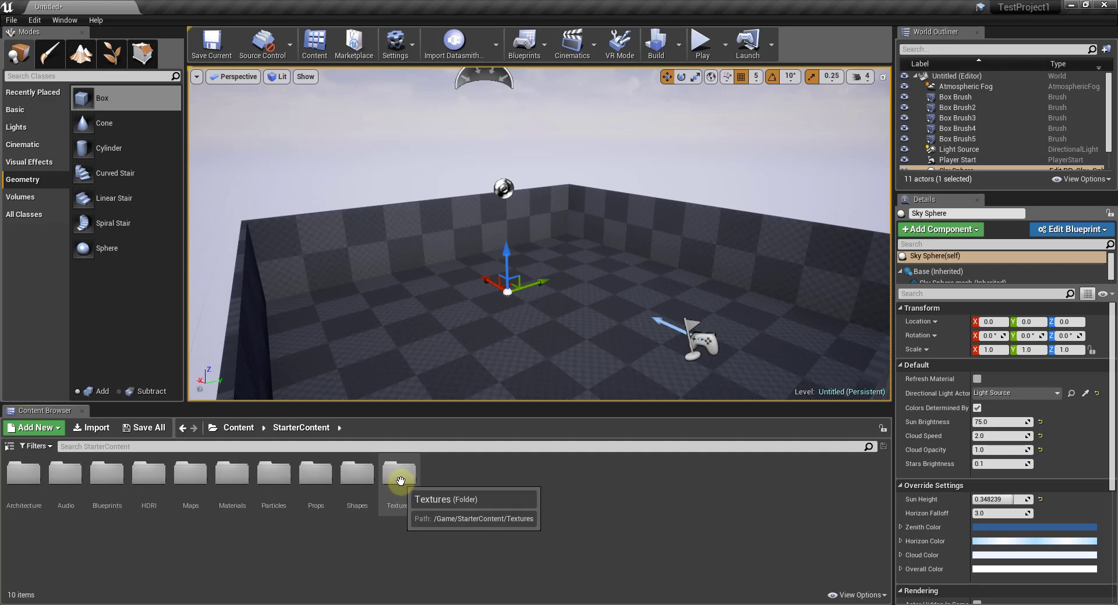
right_click_drag(541, 284, 525, 209)
key("w")
key("s")
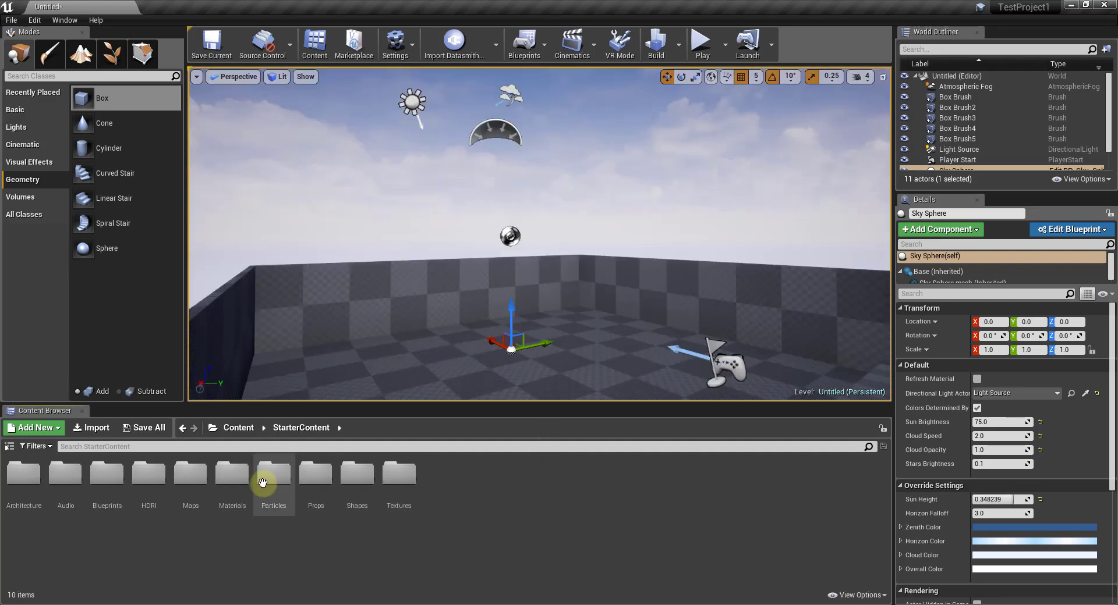
double_click(238, 483)
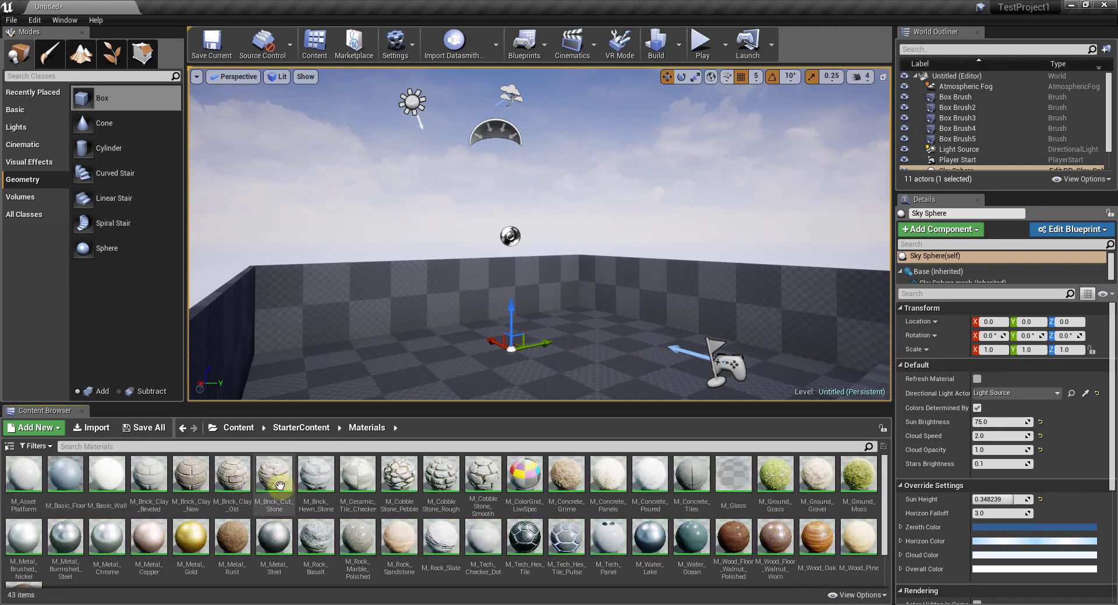
Apply the M_Brick_Clay_Old material to the inner face of the wall on the room's negative Y side and inspect it up close
right_click_drag(693, 342, 671, 423)
key("w")
key("s")
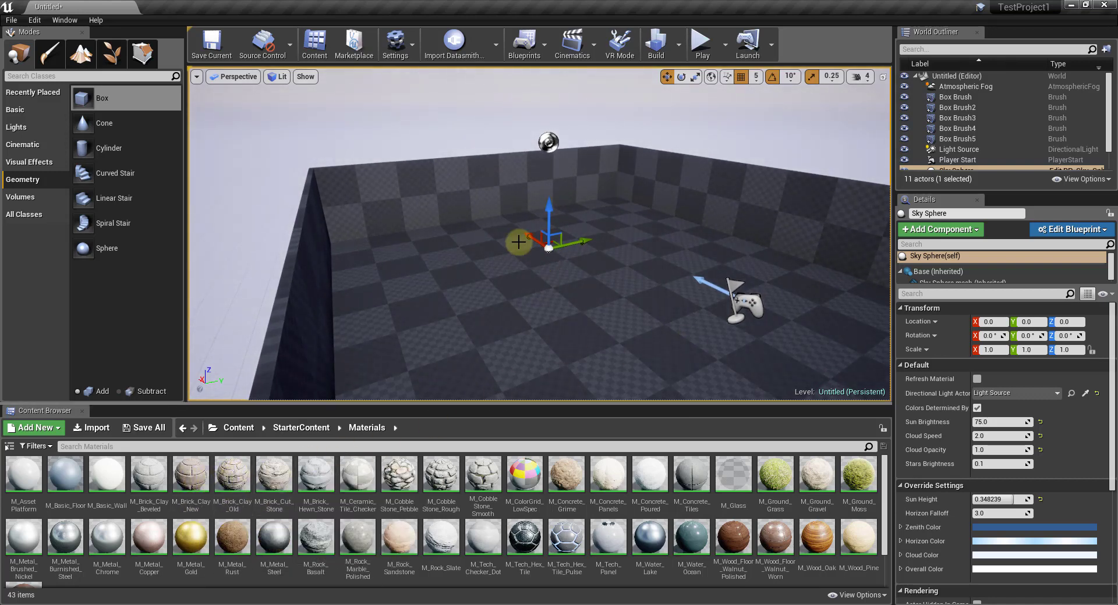
right_click_drag(553, 296, 576, 307)
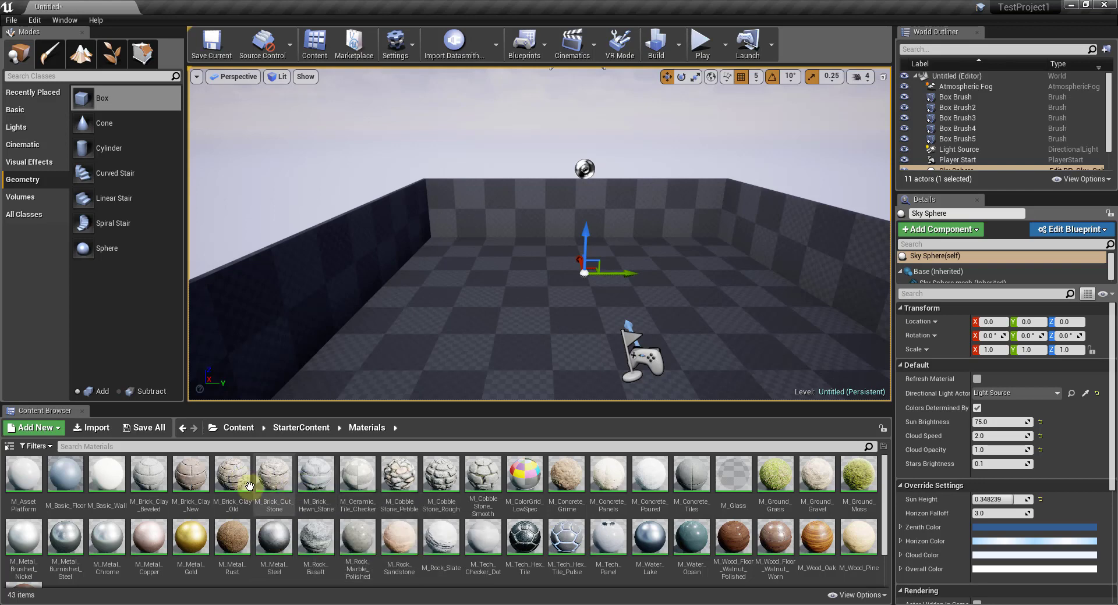
left_click_drag(235, 478, 299, 299)
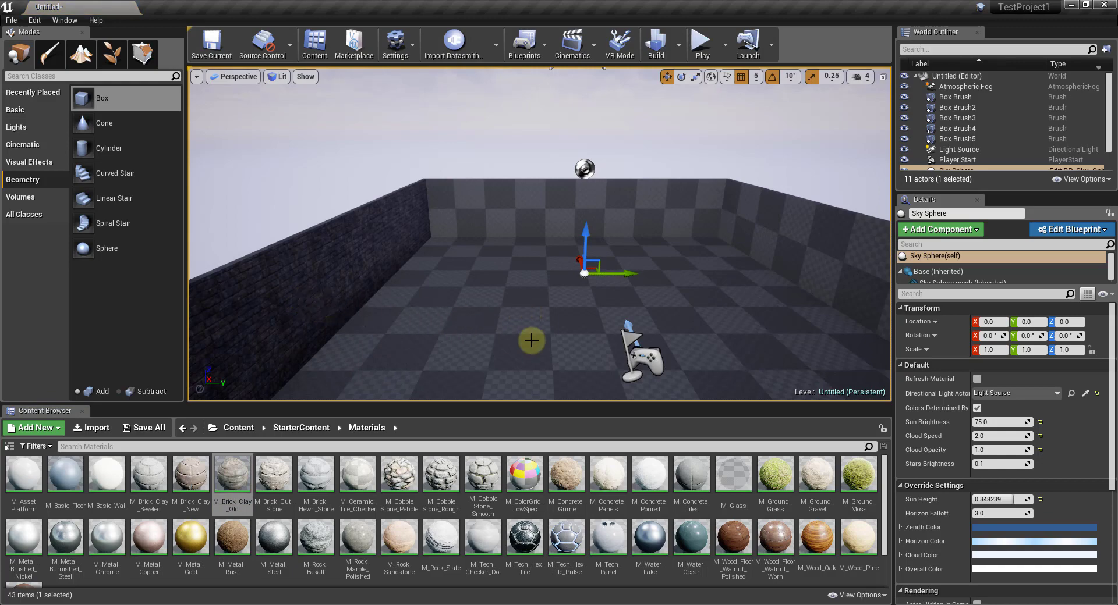
left_click_drag(499, 324, 412, 298)
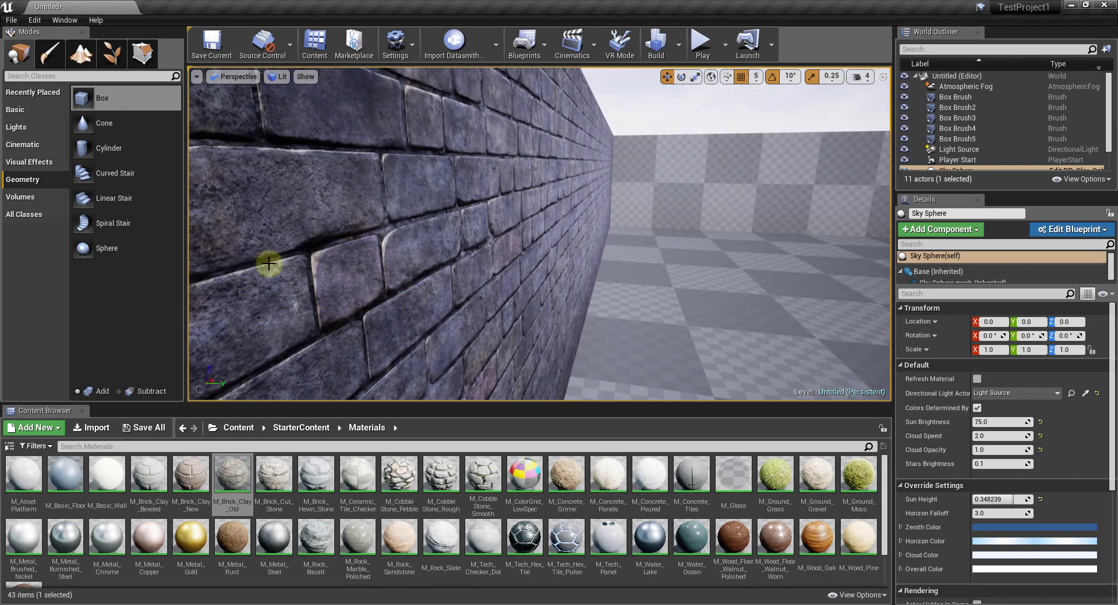
Apply the M_Brick_Clay_Old material to the inner faces of the room's remaining three walls
left_click_drag(377, 218, 445, 186)
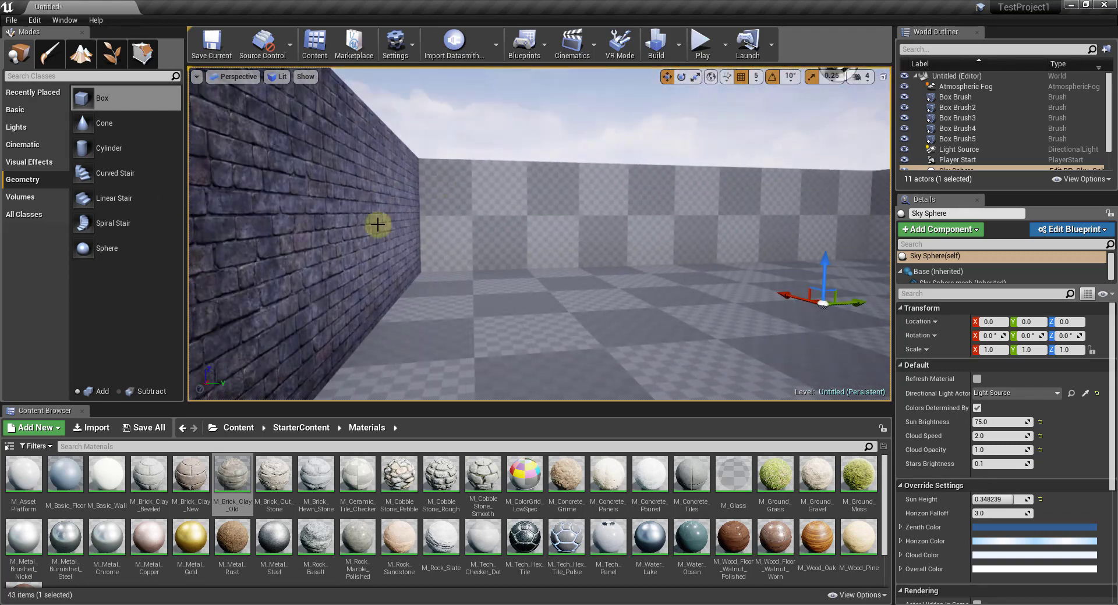
left_click_drag(231, 474, 477, 274)
right_click_drag(476, 273, 968, 270)
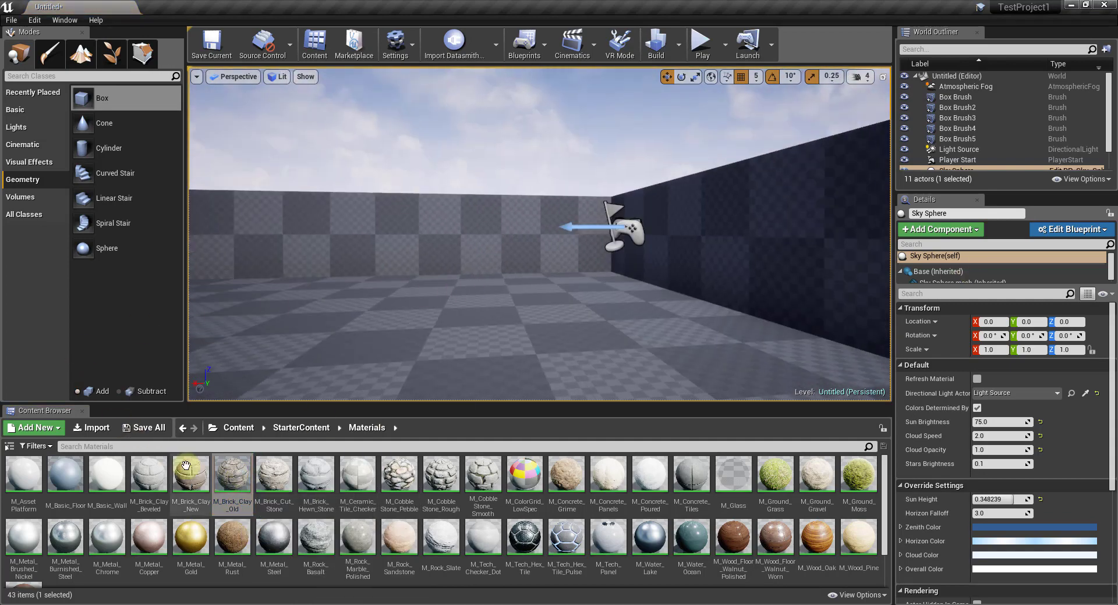
left_click_drag(232, 476, 742, 231)
left_click_drag(551, 292, 779, 319)
right_click_drag(779, 319, 1116, 320)
key("w")
right_click_drag(540, 234, 769, 233)
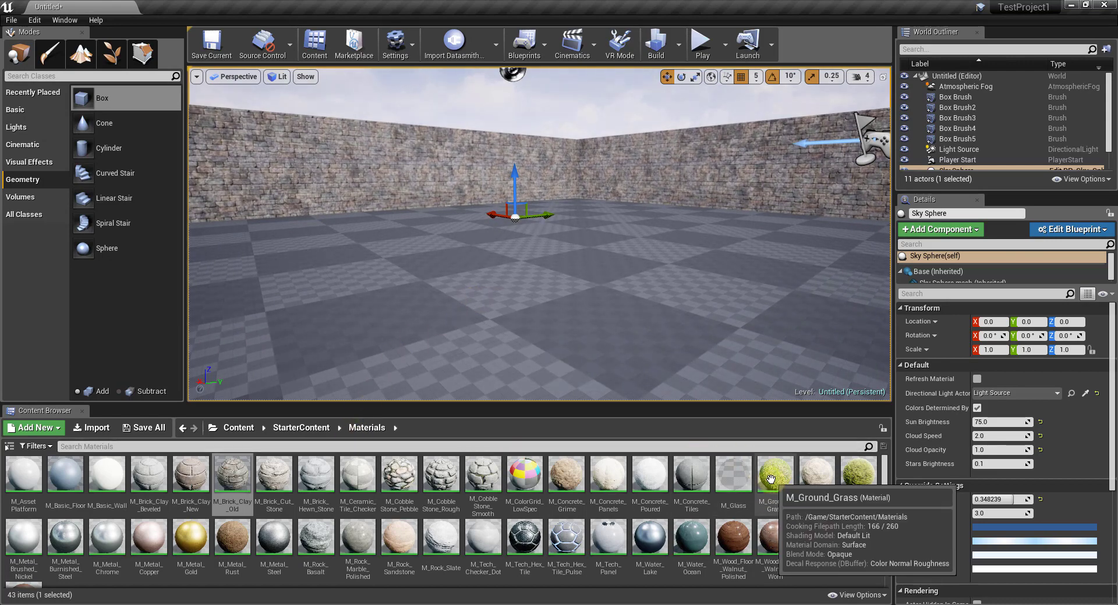
Apply the M_Ground_Grass material to the room's floor
left_click_drag(771, 479, 568, 334)
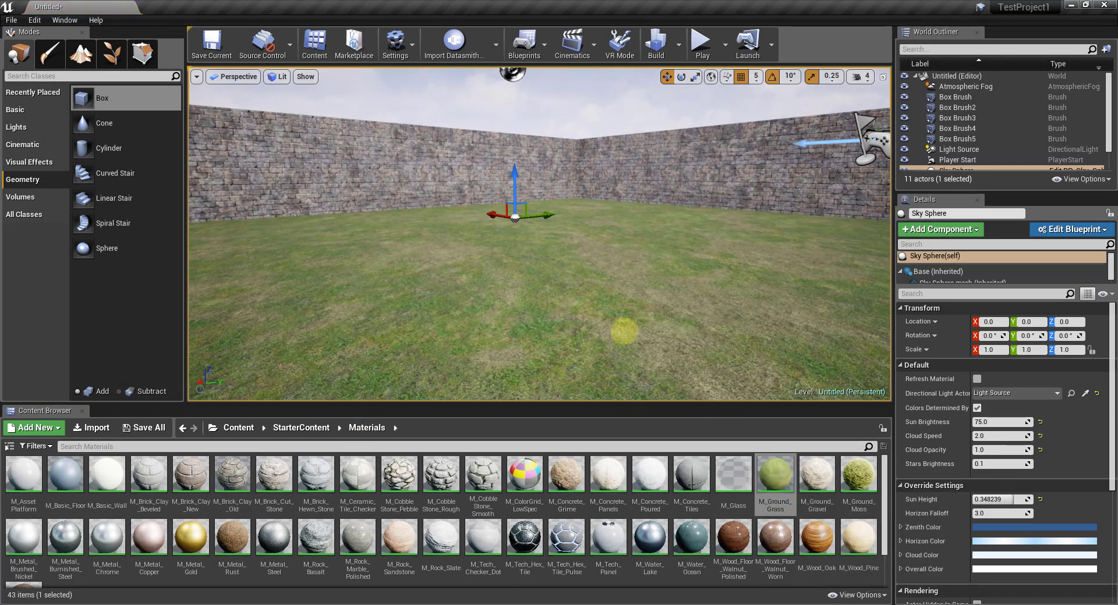
right_click_drag(627, 343, 563, 287)
right_click_drag(553, 235, 641, 129)
Play the level in the viewport, move around to examine the brick walls and grass floor, and end the session
left_click(702, 48)
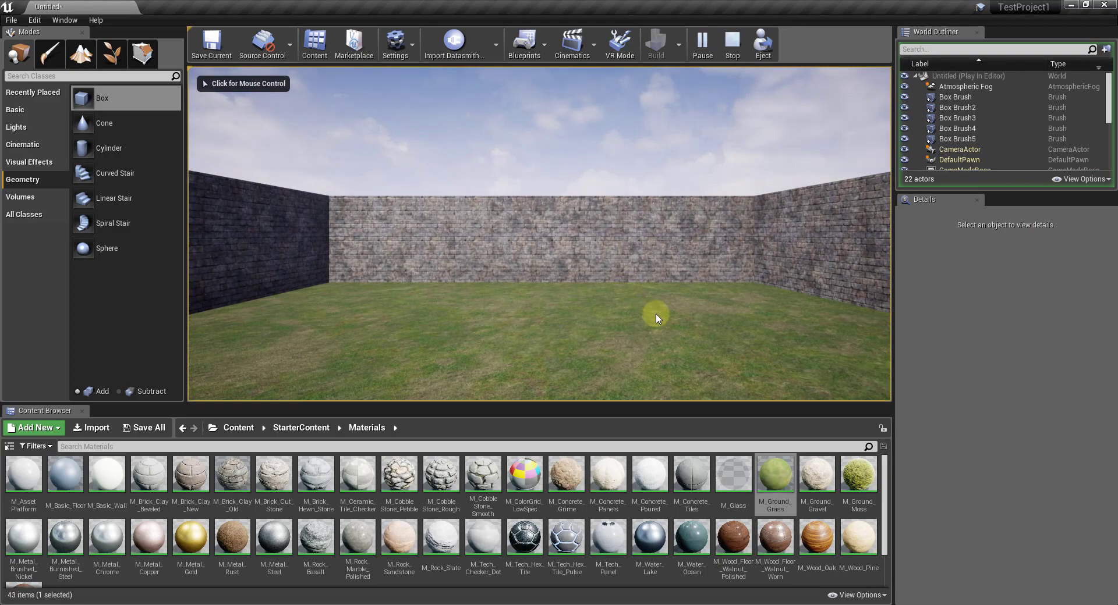
key("w")
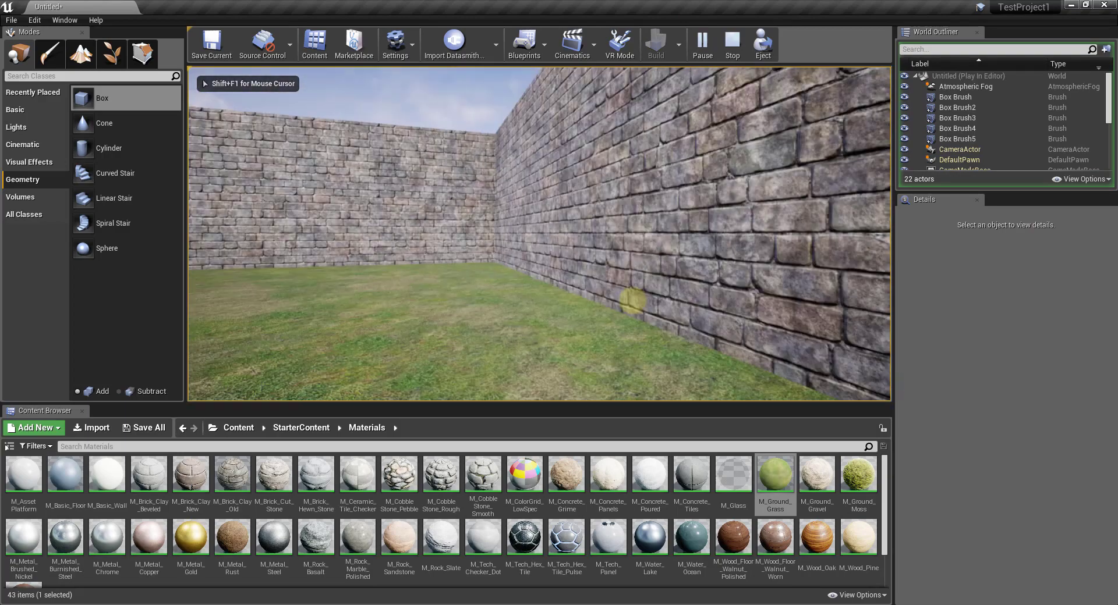
key("w")
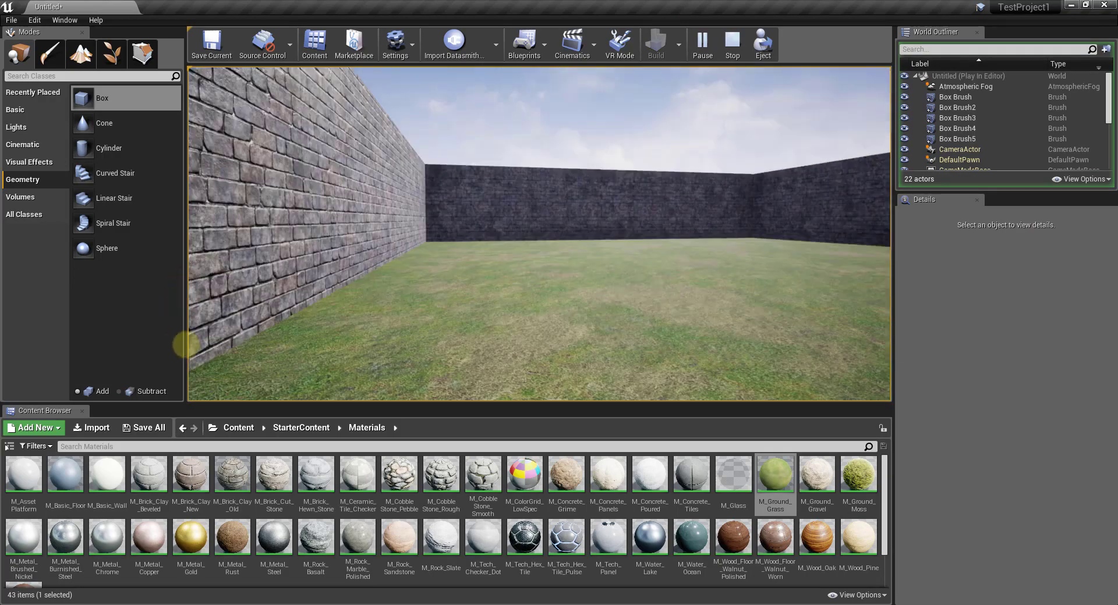
key("w")
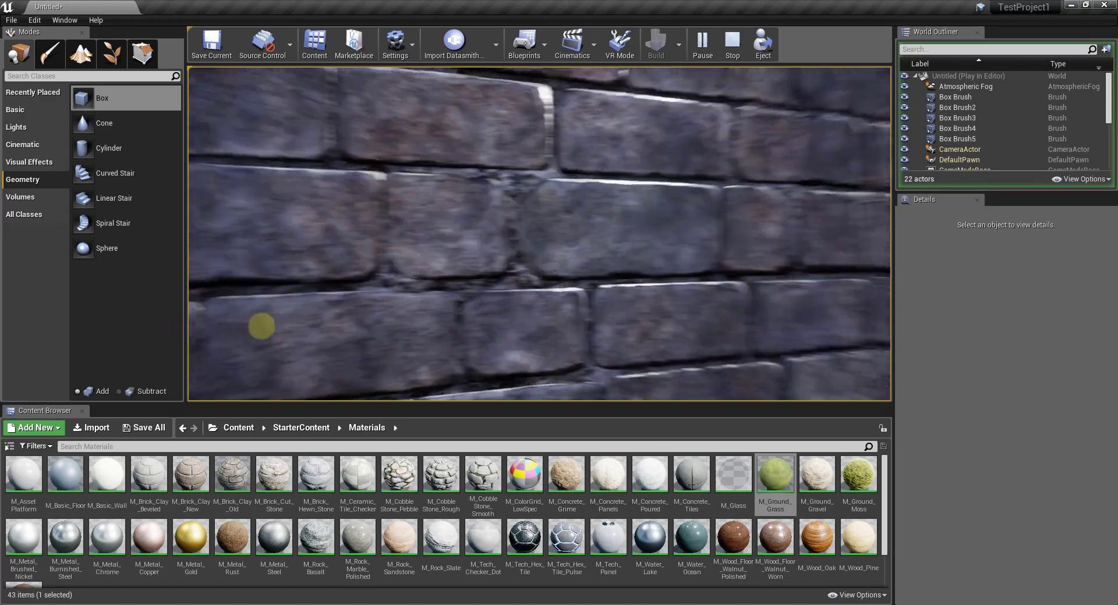
key("w")
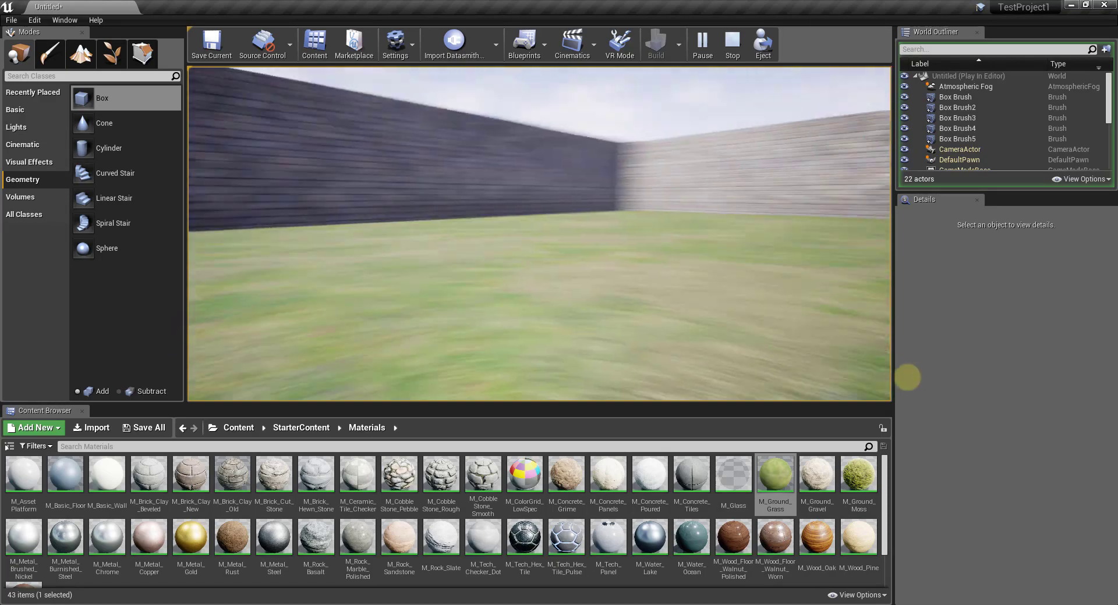
key("d")
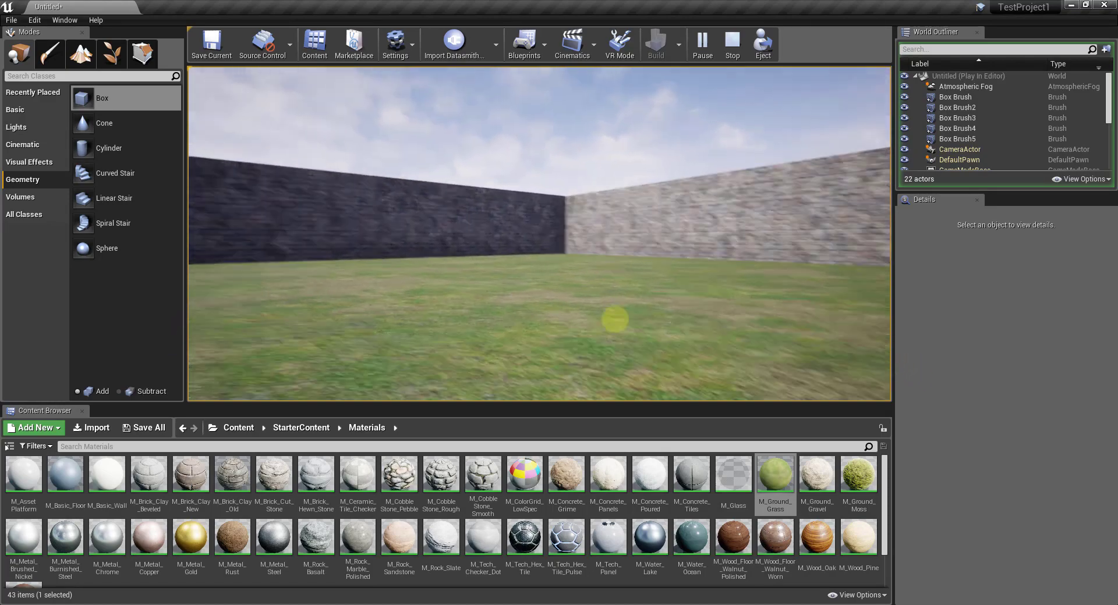
mouse_move(613, 313)
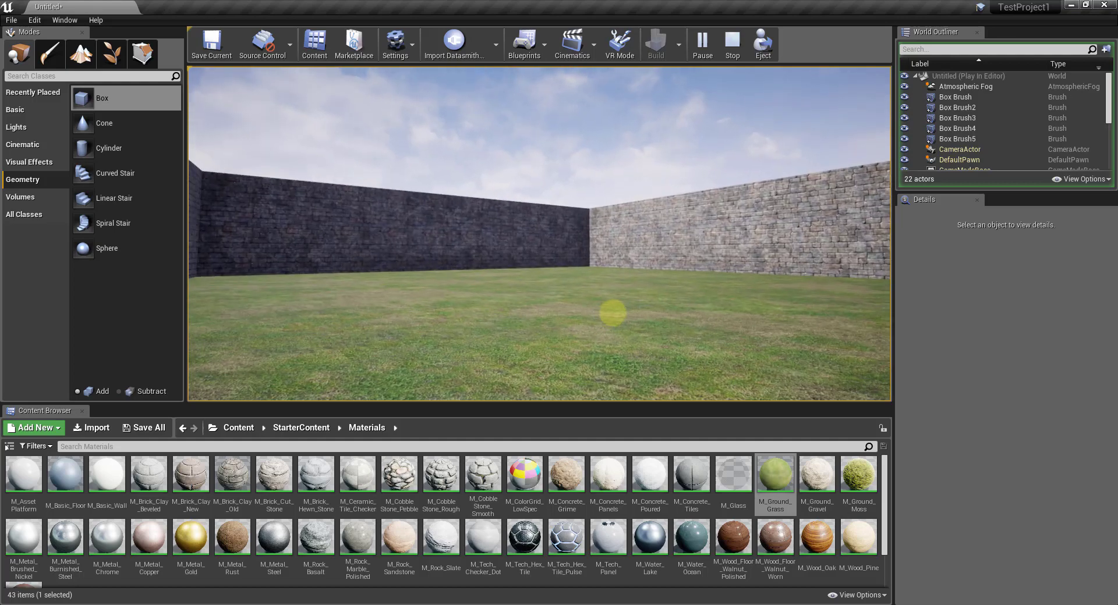
key("s")
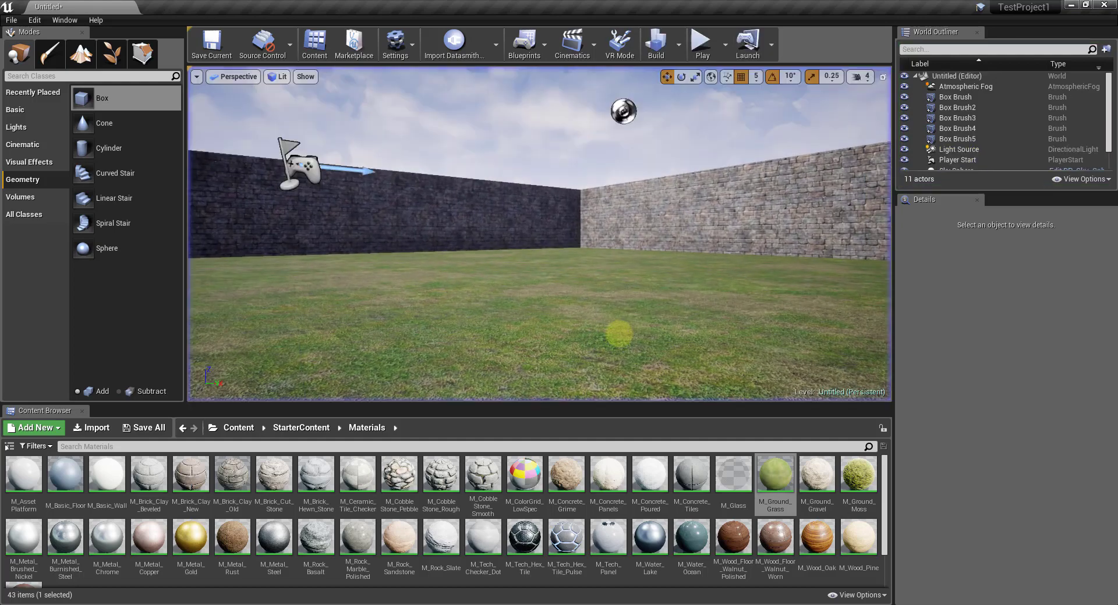
key("Escape")
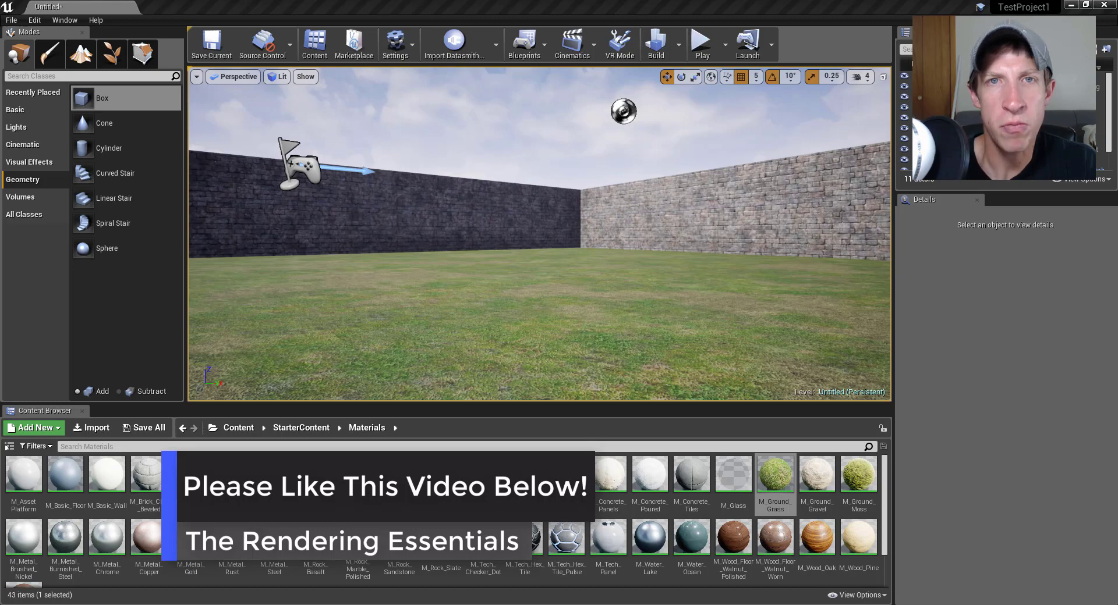